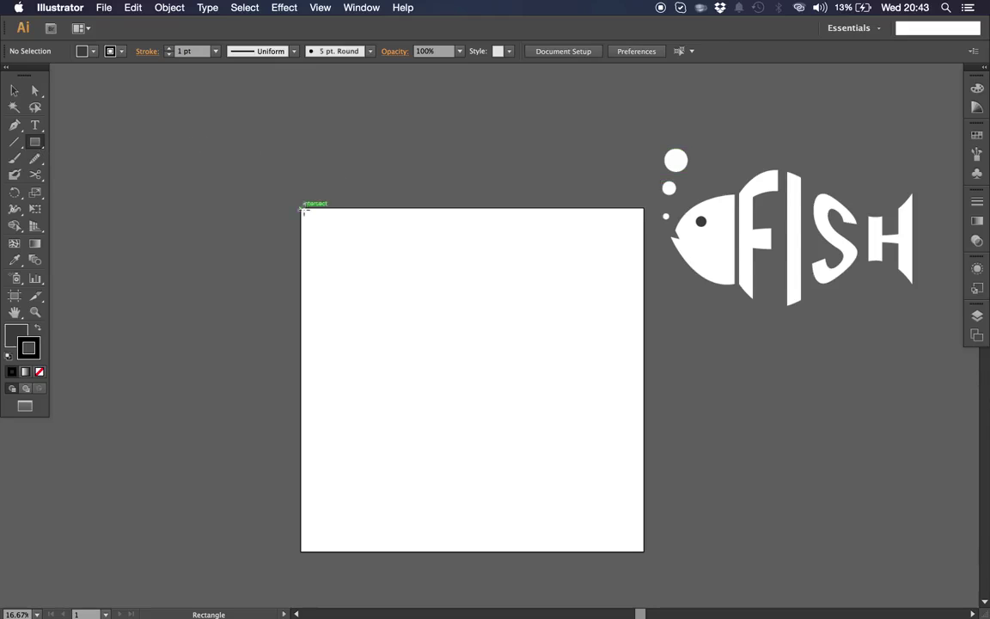
Step: Draw a dark rectangle over the artboard and stretch its left and top edges past it
{"action": "left_click_drag", "start_coordinate": [295, 204], "coordinate": [650, 556]}
{"action": "left_click", "coordinate": [14, 88]}
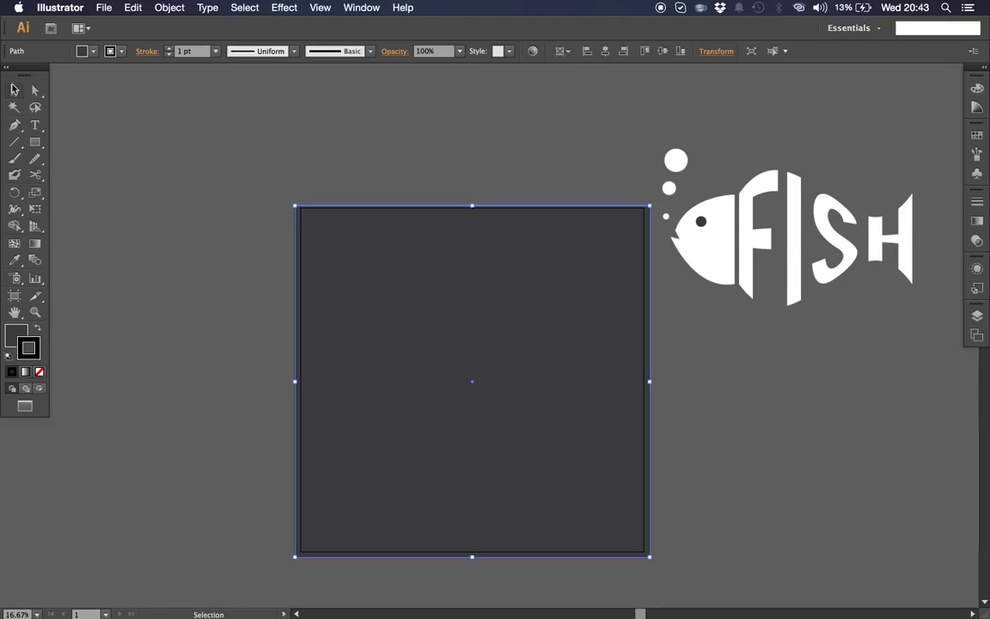
{"action": "left_click", "coordinate": [265, 340]}
{"action": "left_click", "coordinate": [359, 425]}
{"action": "left_click_drag", "start_coordinate": [296, 381], "coordinate": [172, 380]}
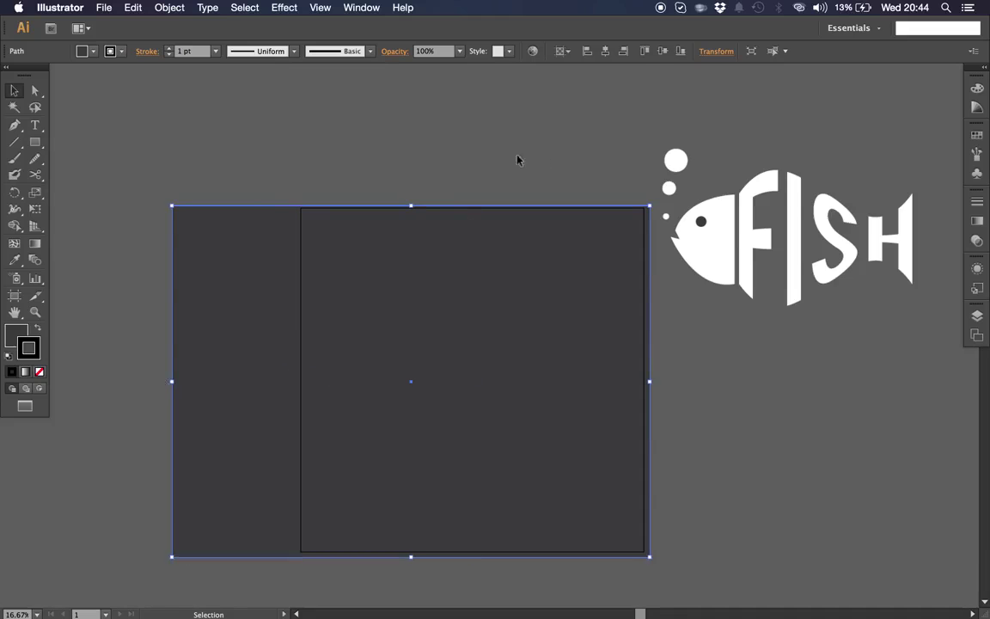
{"action": "left_click_drag", "start_coordinate": [410, 206], "coordinate": [412, 154]}
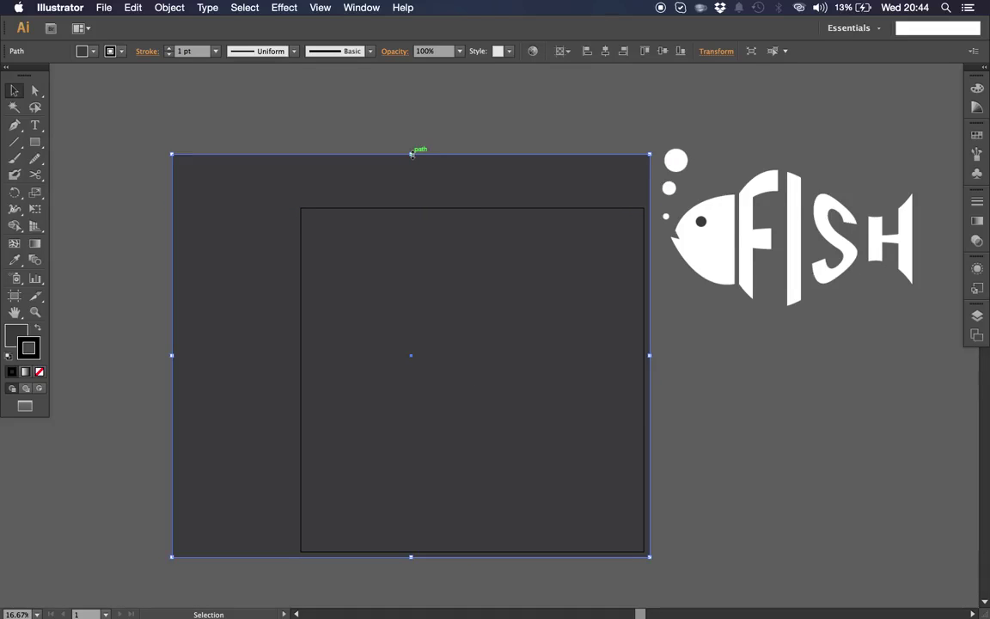
{"action": "left_click", "coordinate": [718, 325]}
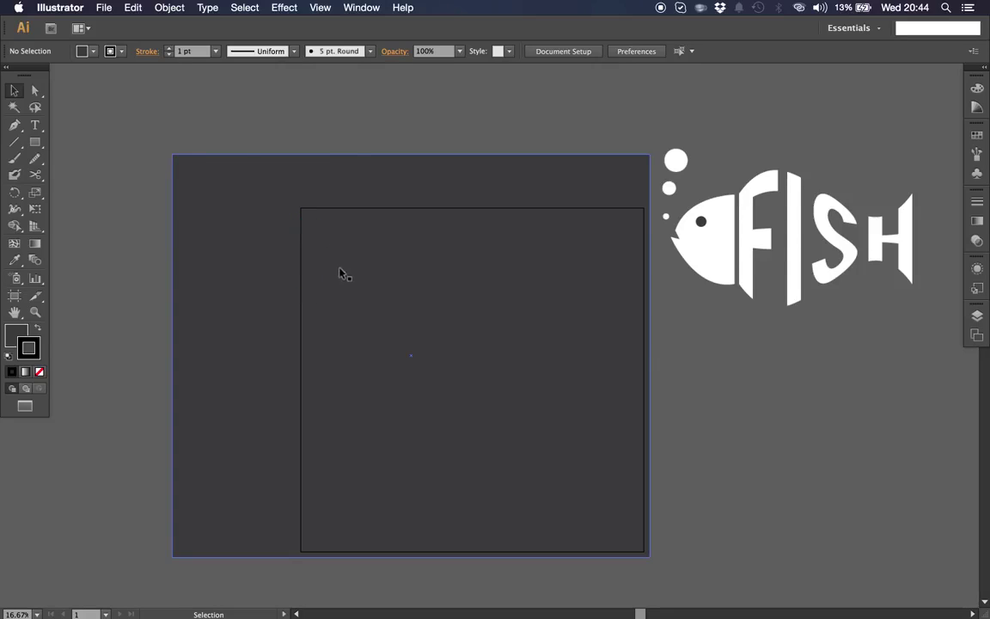
Step: Pull the rectangle's left and top edges back toward the artboard, then widen it leftward again
{"action": "left_click", "coordinate": [349, 316]}
{"action": "left_click_drag", "start_coordinate": [172, 354], "coordinate": [293, 354]}
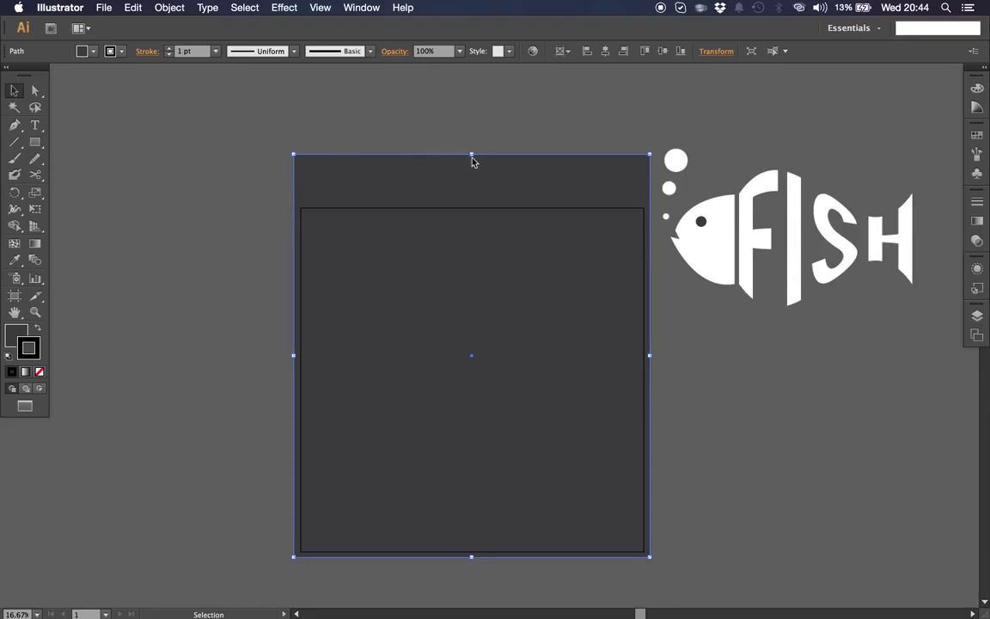
{"action": "left_click_drag", "start_coordinate": [471, 156], "coordinate": [467, 204]}
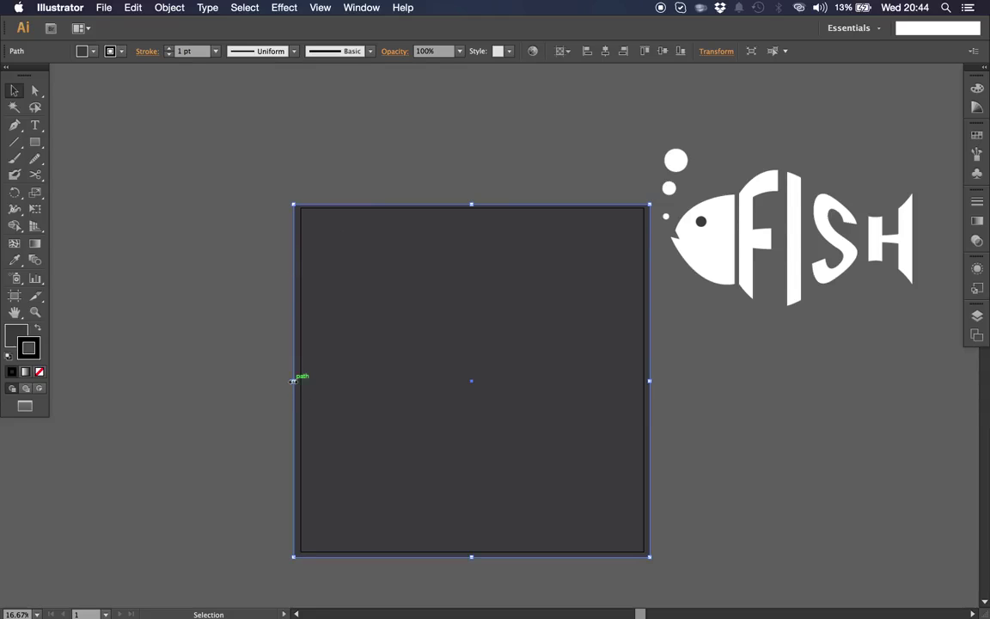
{"action": "left_click_drag", "start_coordinate": [293, 381], "coordinate": [300, 380]}
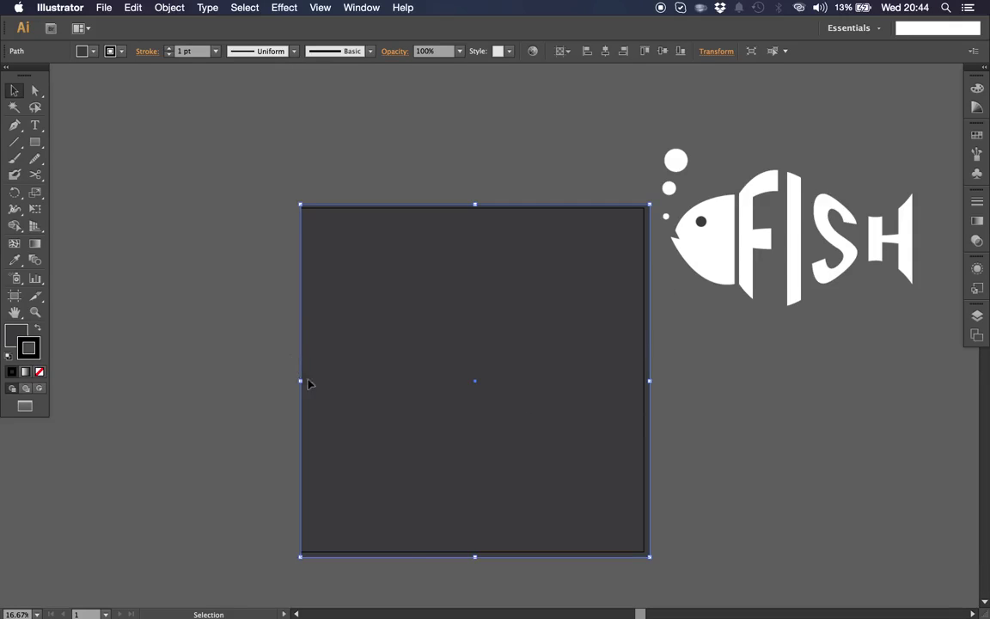
{"action": "left_click_drag", "start_coordinate": [307, 380], "coordinate": [175, 381]}
{"action": "left_click", "coordinate": [773, 353]}
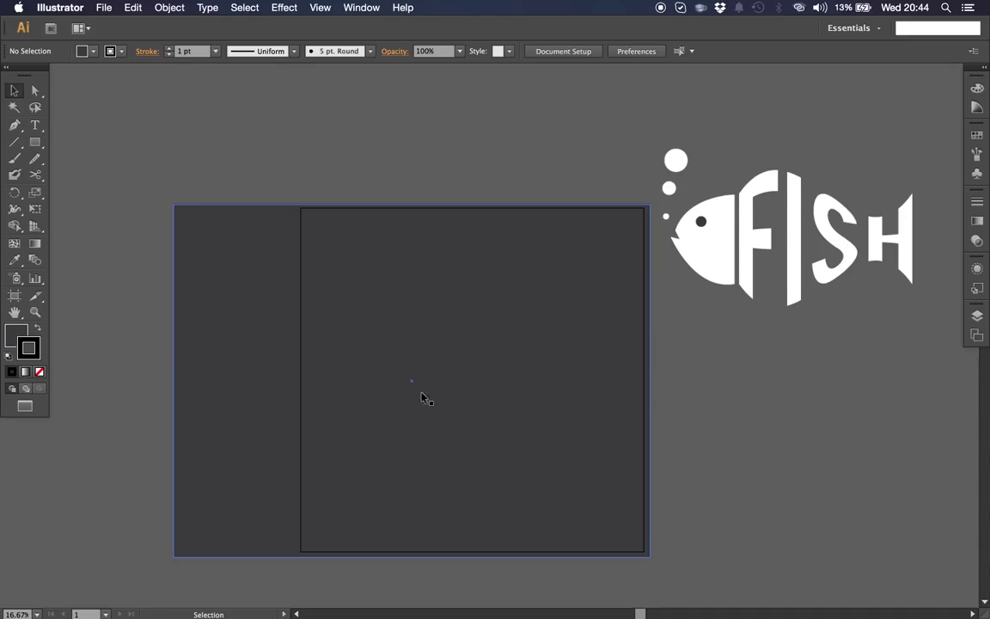
Step: Snap the rectangle's left, right, top and bottom edges exactly to the artboard
{"action": "left_click", "coordinate": [214, 379]}
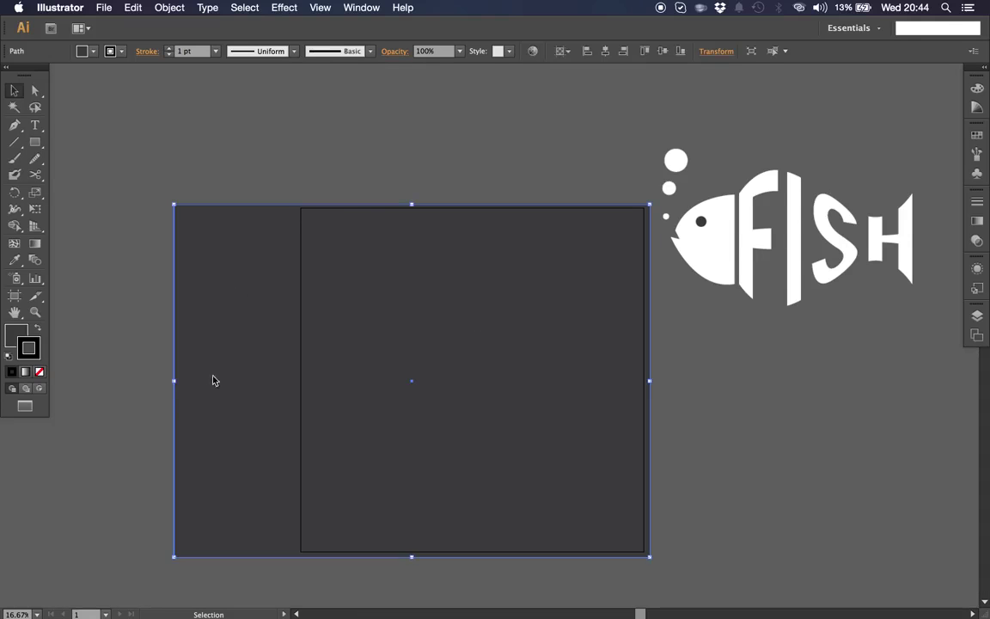
{"action": "left_click_drag", "start_coordinate": [175, 381], "coordinate": [299, 388]}
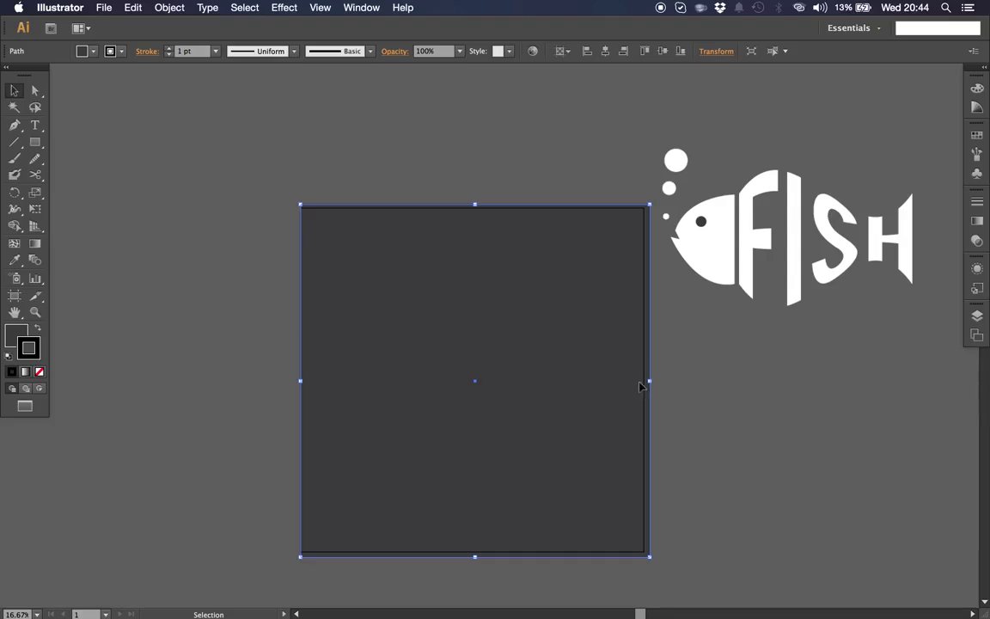
{"action": "left_click_drag", "start_coordinate": [650, 381], "coordinate": [644, 382]}
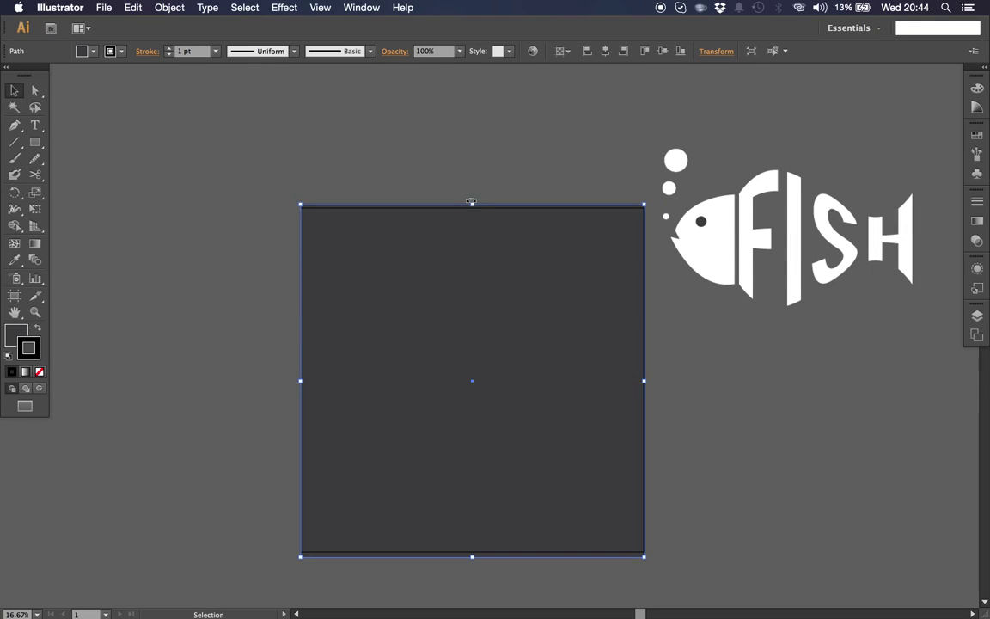
{"action": "left_click_drag", "start_coordinate": [472, 205], "coordinate": [472, 208]}
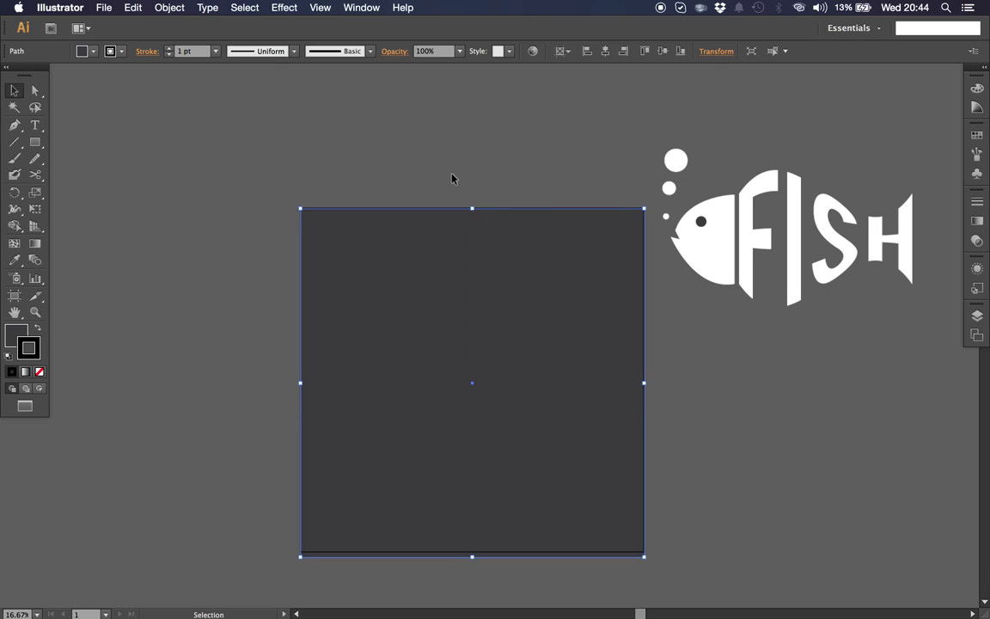
{"action": "left_click", "coordinate": [452, 177]}
{"action": "left_click", "coordinate": [527, 503]}
{"action": "left_click_drag", "start_coordinate": [471, 556], "coordinate": [472, 554]}
{"action": "left_click", "coordinate": [662, 525]}
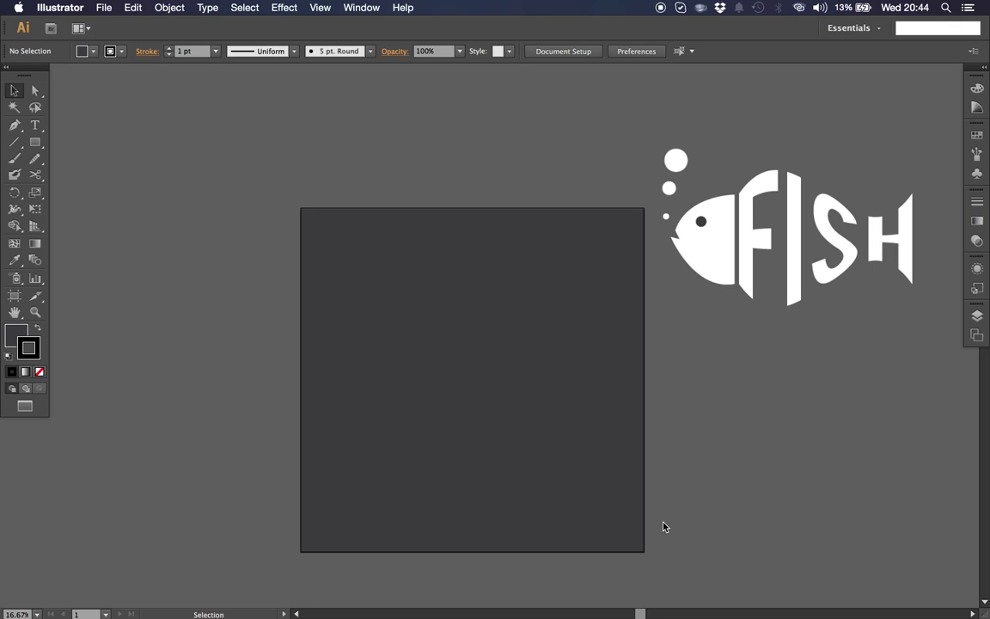
{"action": "key", "text": "a"}
{"action": "key", "text": "v"}
{"action": "key", "text": "a"}
{"action": "key", "text": "super+apostrophe"}
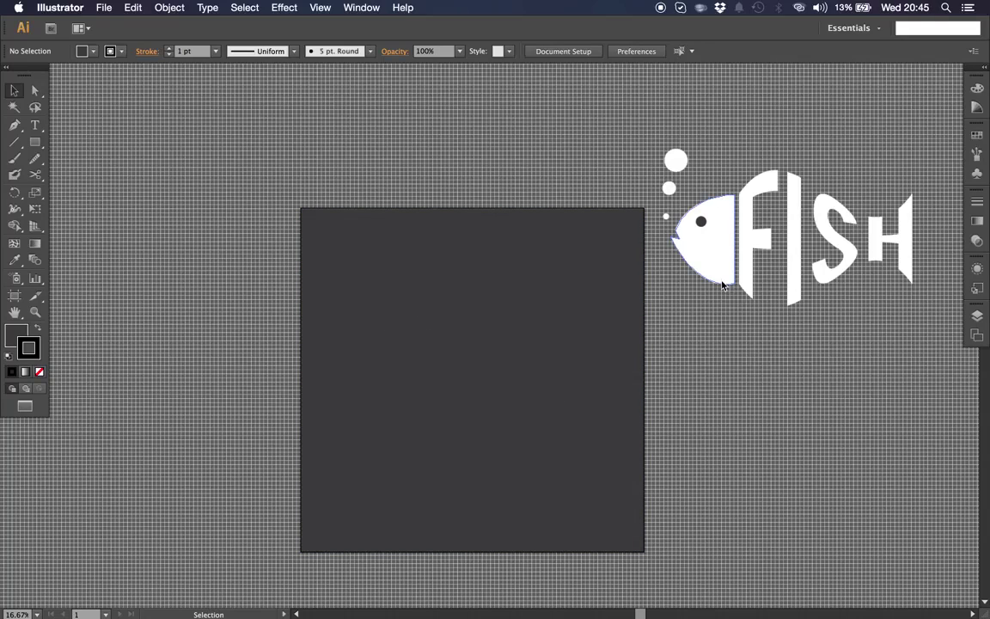
{"action": "key", "text": "super+apostrophe"}
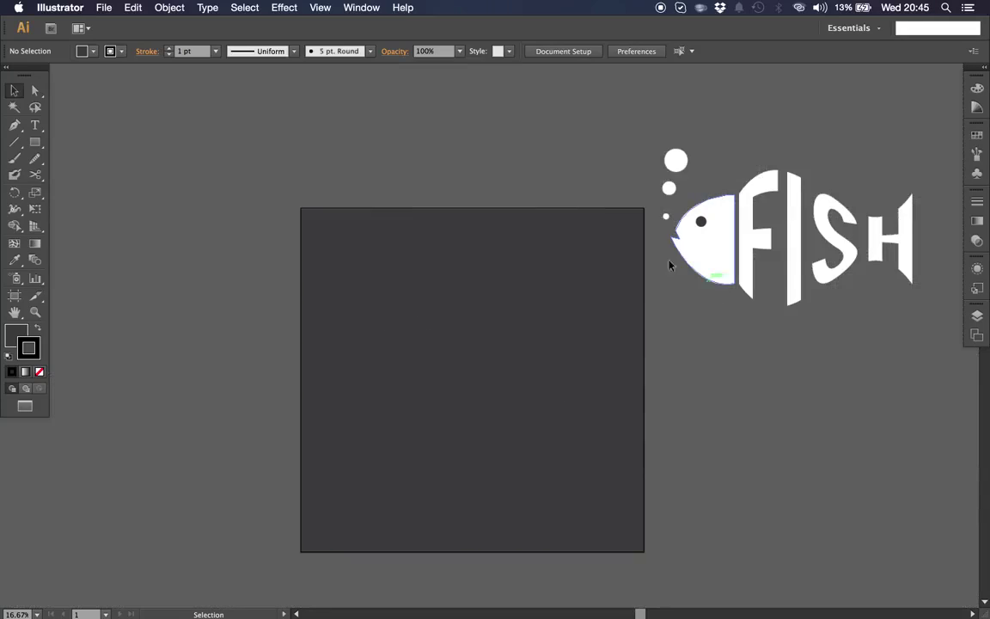
{"action": "left_click", "coordinate": [344, 257]}
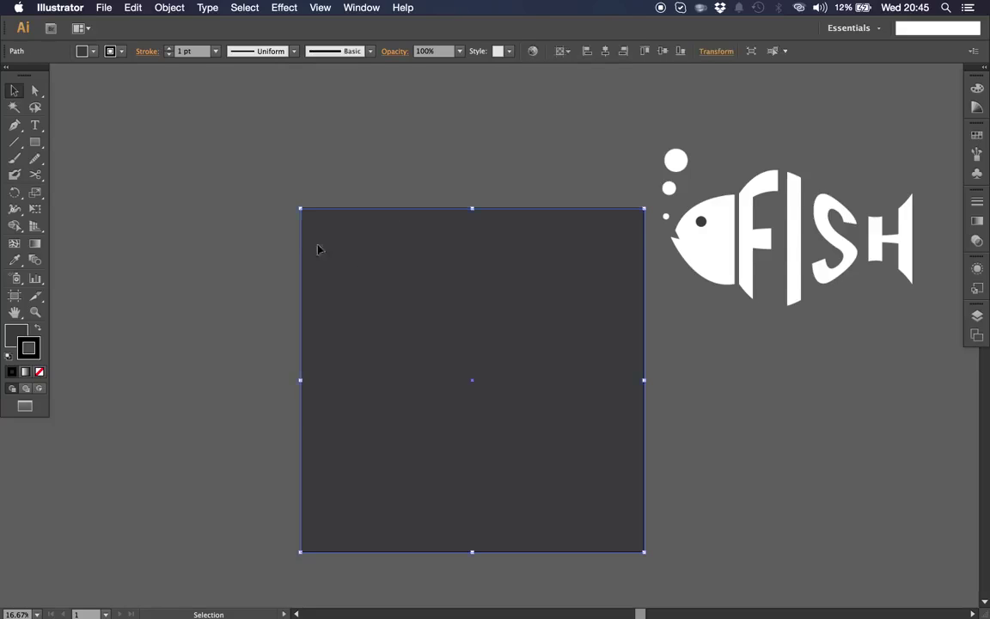
{"action": "left_click", "coordinate": [128, 203]}
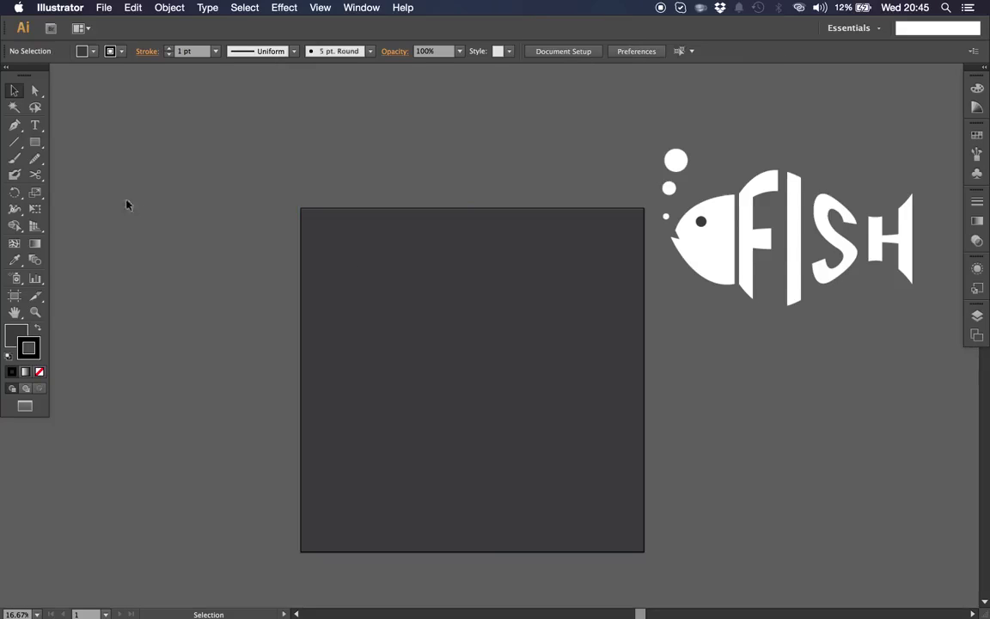
{"action": "left_click", "coordinate": [35, 127]}
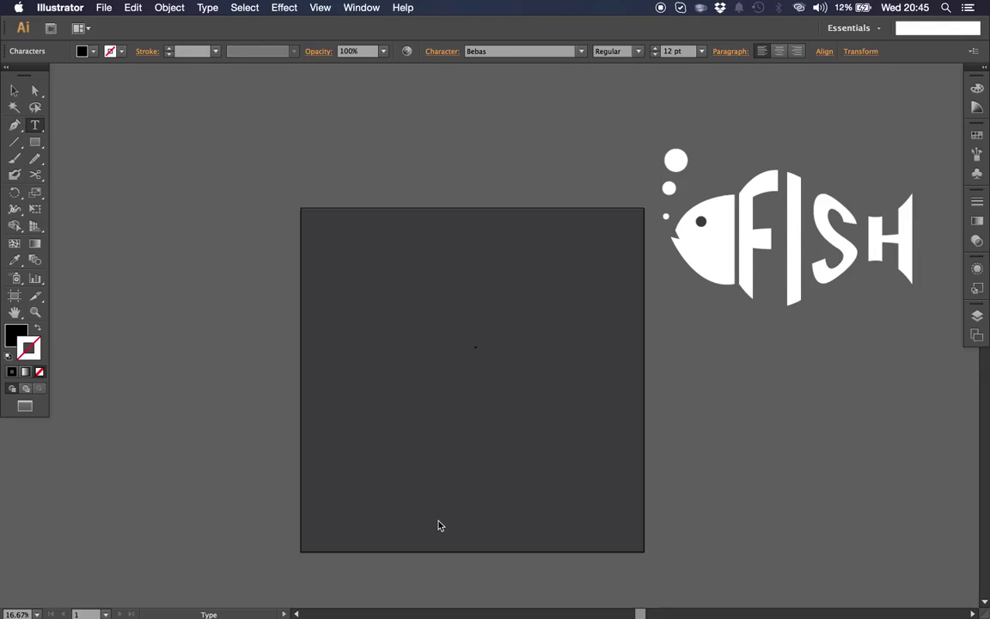
Step: Select the new FISH text object and scale it up from its centre to about 462 pt
{"action": "left_click", "coordinate": [13, 92]}
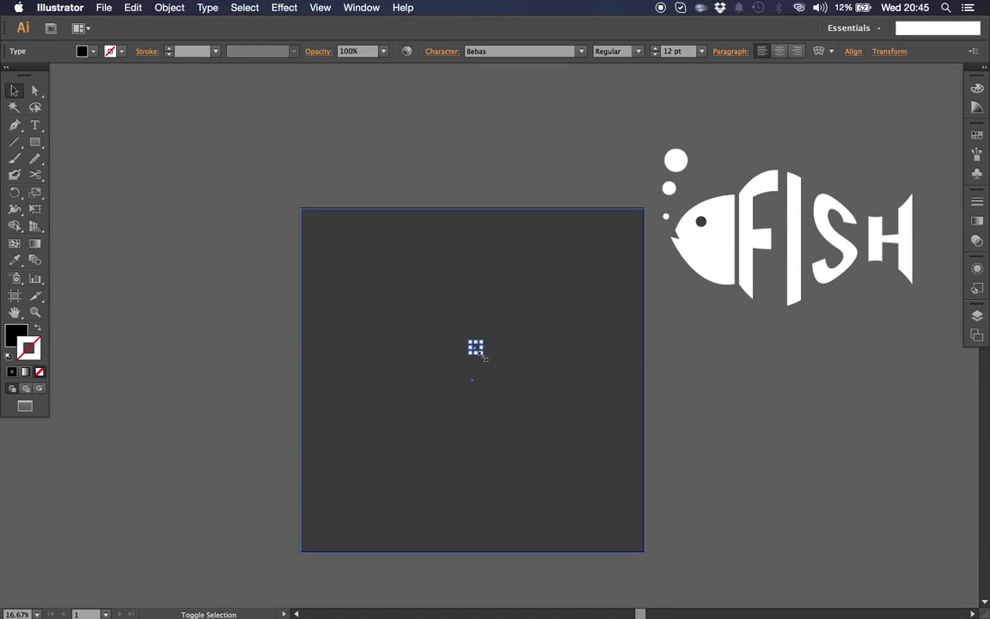
{"action": "left_click_drag", "start_coordinate": [485, 358], "coordinate": [683, 503]}
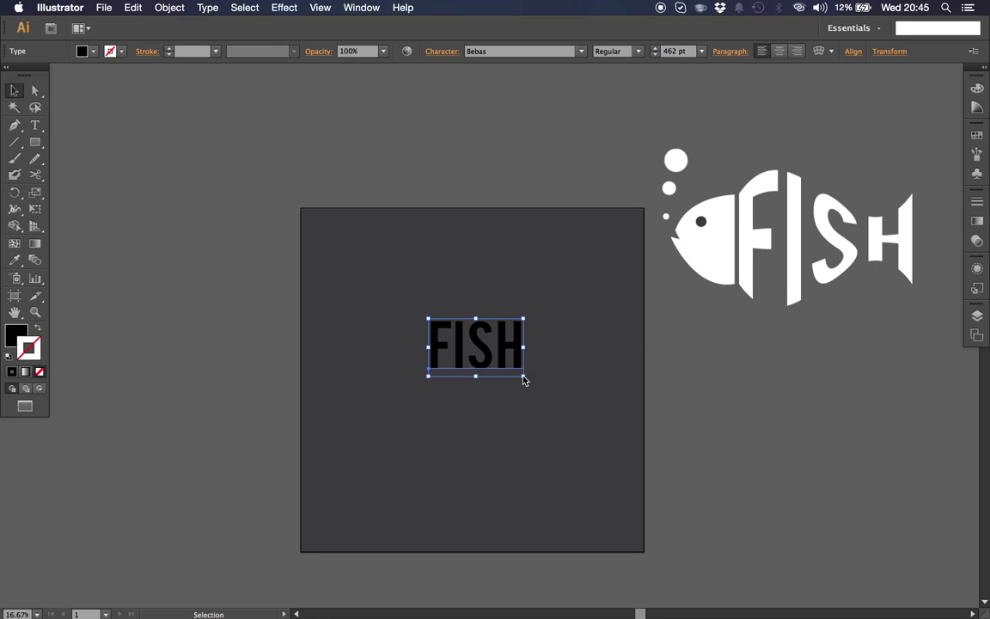
Step: Scale the FISH text up from its centre to about 889 pt, undoing one failed resize
{"action": "left_click_drag", "start_coordinate": [524, 378], "coordinate": [471, 384]}
{"action": "key", "text": "super+z"}
{"action": "key", "text": "super+z"}
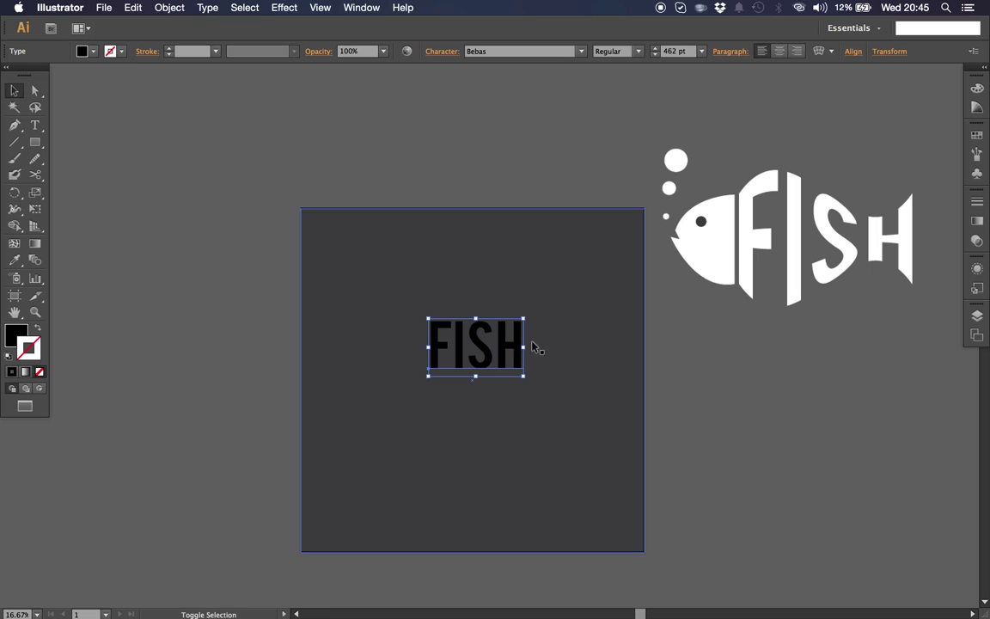
{"action": "mouse_move", "coordinate": [523, 379]}
{"action": "left_mouse_down"}
{"action": "mouse_move", "coordinate": [569, 411]}
{"action": "mouse_move", "coordinate": [492, 356]}
{"action": "mouse_move", "coordinate": [591, 422]}
{"action": "mouse_move", "coordinate": [501, 361]}
{"action": "mouse_move", "coordinate": [588, 402]}
{"action": "mouse_move", "coordinate": [500, 364]}
{"action": "mouse_move", "coordinate": [539, 399]}
{"action": "mouse_move", "coordinate": [521, 388]}
{"action": "left_mouse_up"}
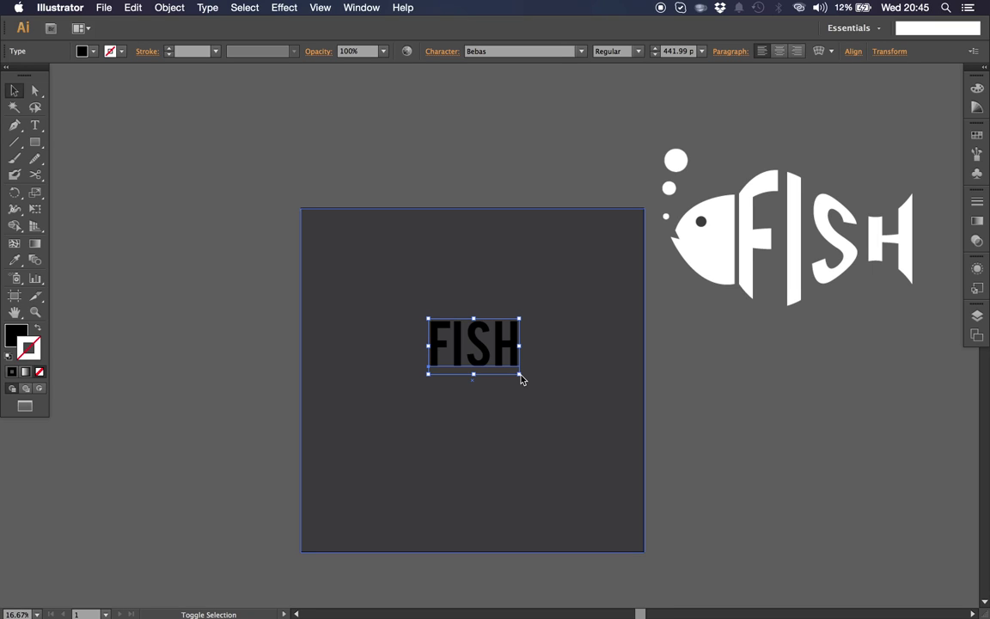
{"action": "left_click_drag", "start_coordinate": [521, 378], "coordinate": [567, 430]}
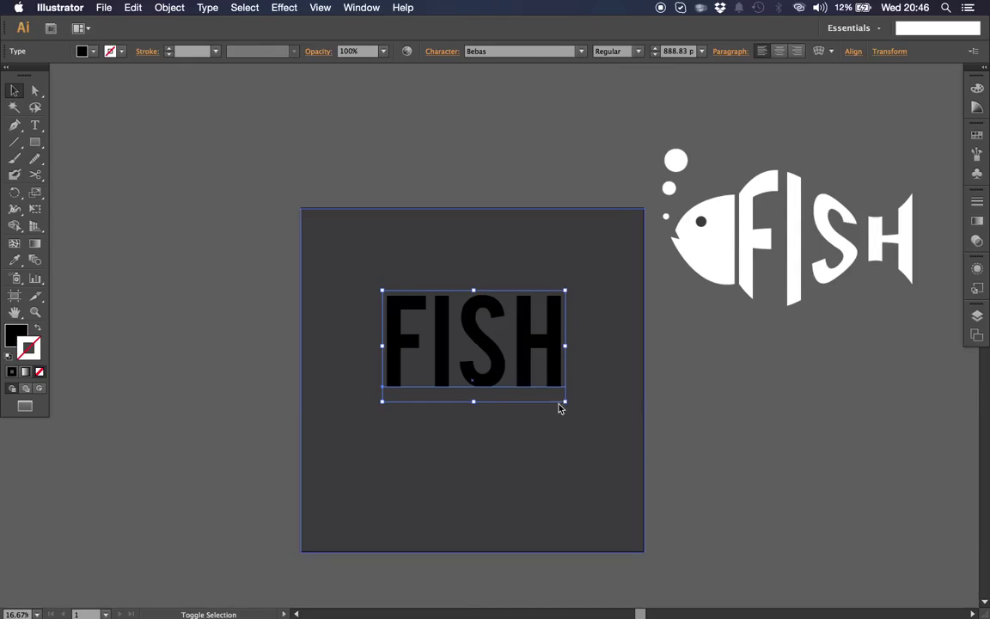
{"action": "left_click", "coordinate": [684, 380]}
Step: Centre the FISH text horizontally and vertically relative to the artboard
{"action": "left_click", "coordinate": [553, 371]}
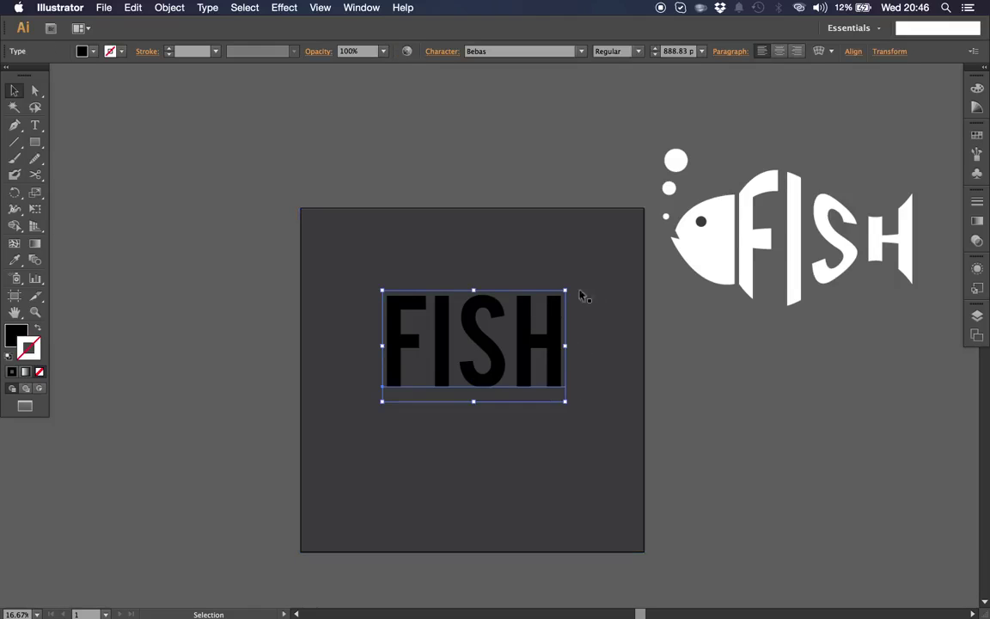
{"action": "left_click", "coordinate": [853, 51]}
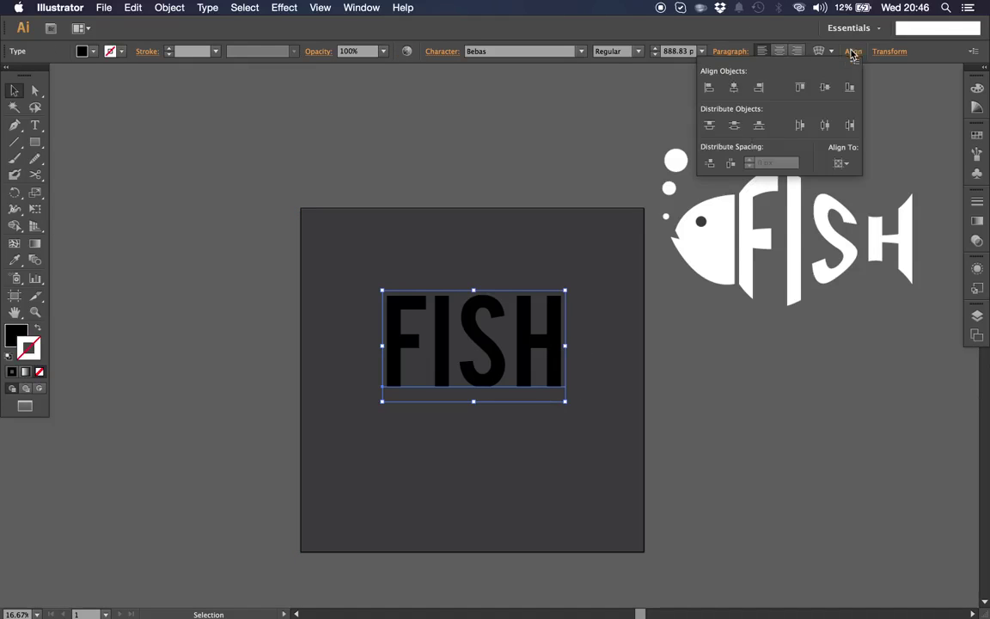
{"action": "left_click", "coordinate": [734, 89]}
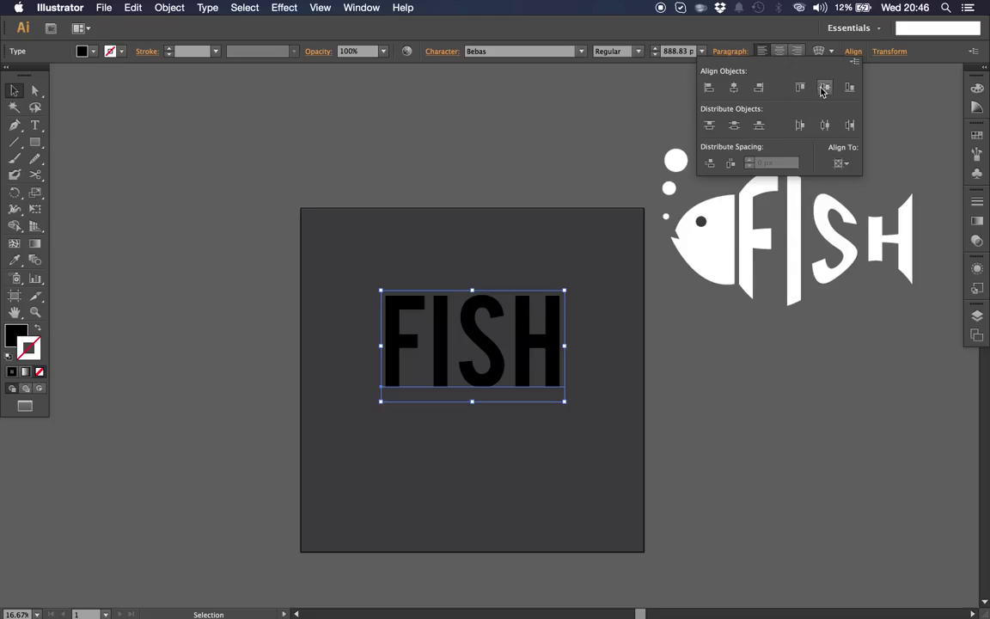
{"action": "left_click", "coordinate": [824, 86]}
{"action": "left_click", "coordinate": [841, 162]}
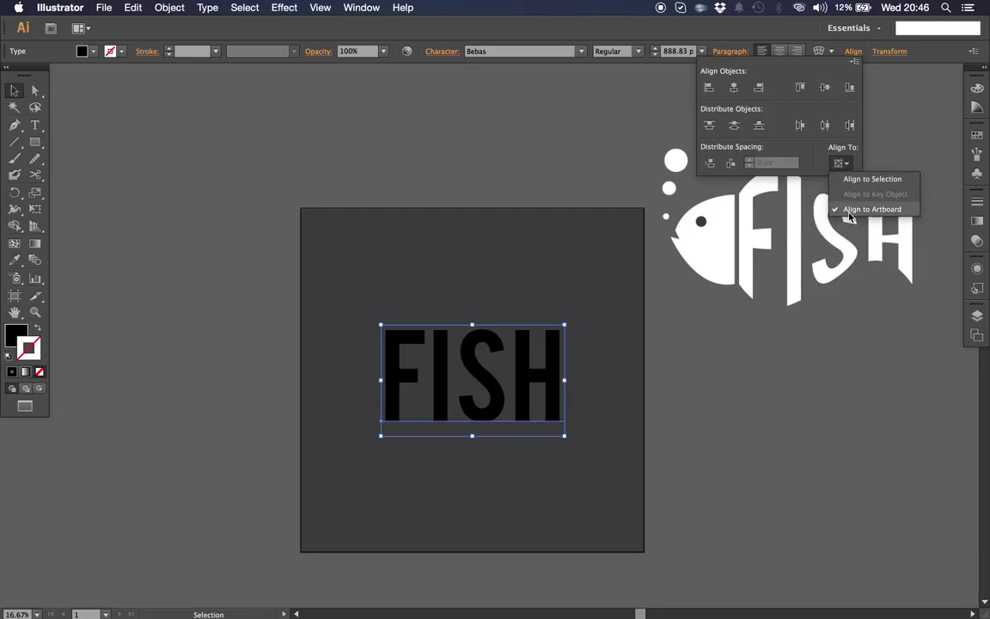
{"action": "left_click", "coordinate": [859, 179]}
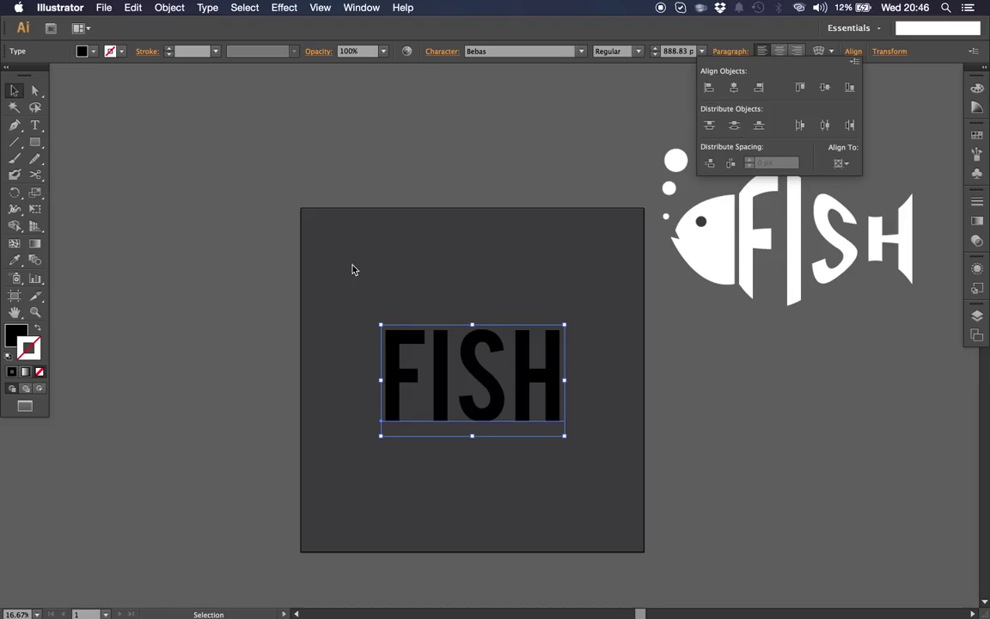
{"action": "left_click", "coordinate": [679, 386]}
Step: Change the FISH text's fill from black to White
{"action": "left_click", "coordinate": [551, 379]}
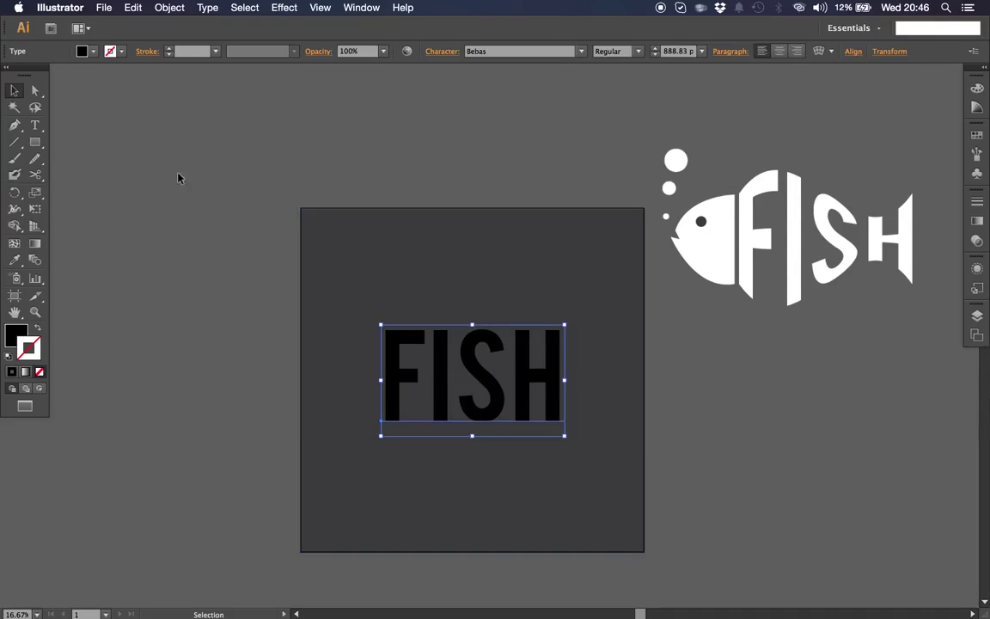
{"action": "left_click", "coordinate": [86, 52]}
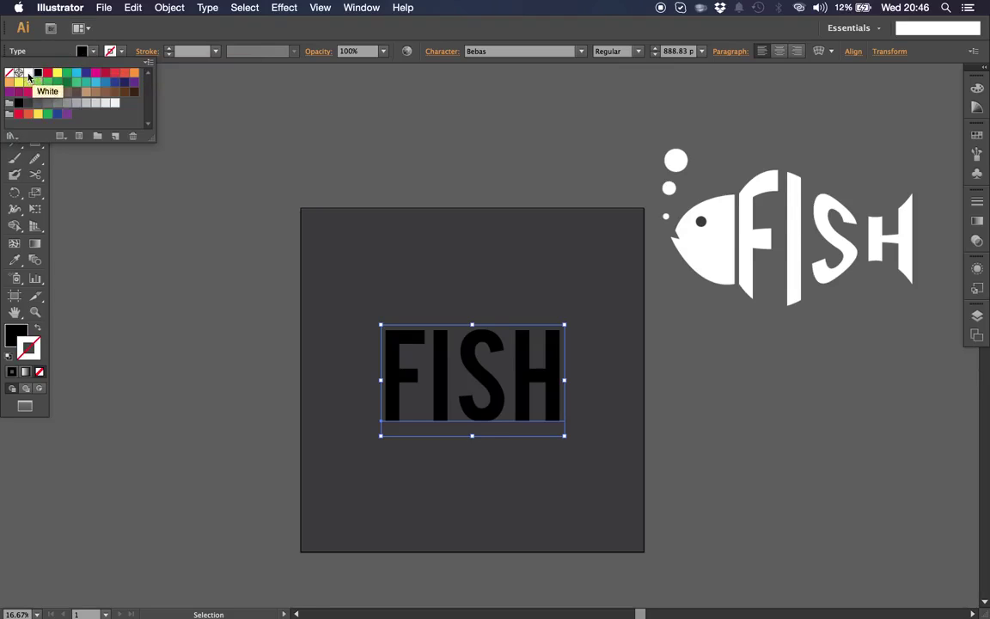
{"action": "left_click", "coordinate": [27, 70]}
{"action": "left_click", "coordinate": [234, 301]}
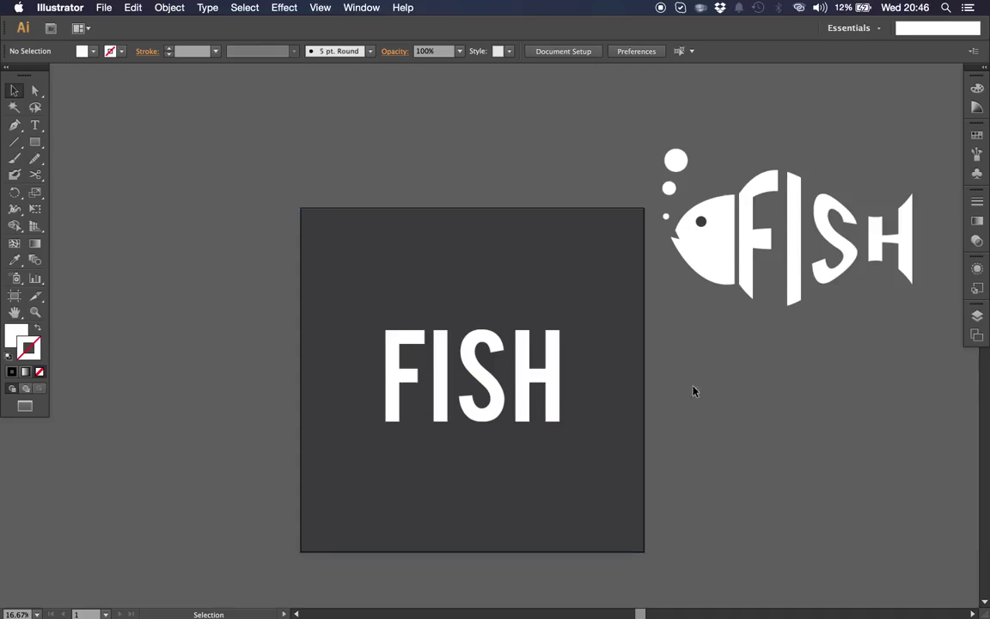
{"action": "left_click", "coordinate": [538, 382]}
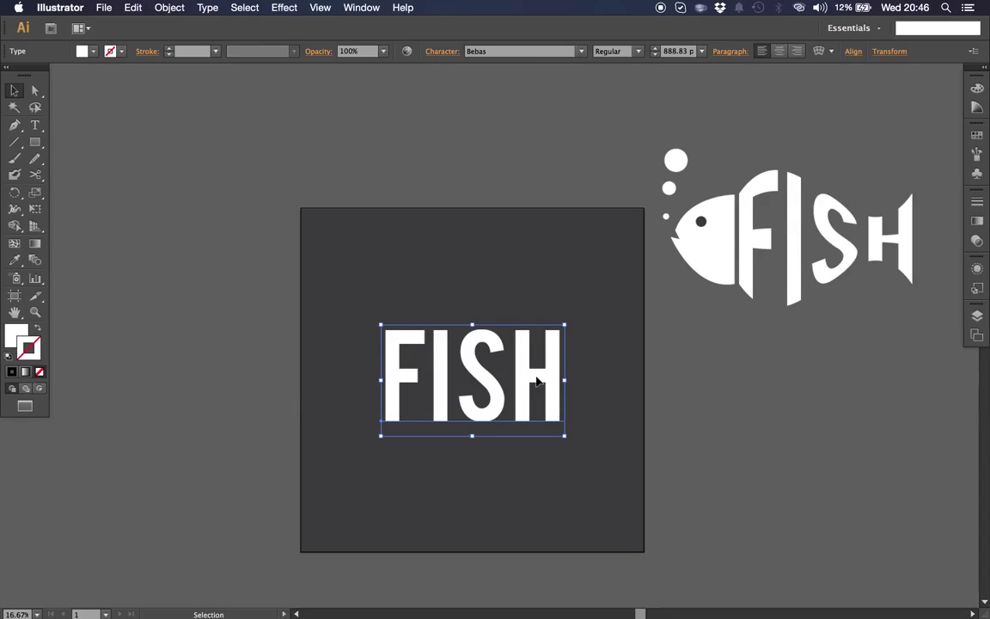
Step: Apply Effect > Warp > Arc to the FISH text and preview its 36% bend
{"action": "left_click", "coordinate": [290, 7]}
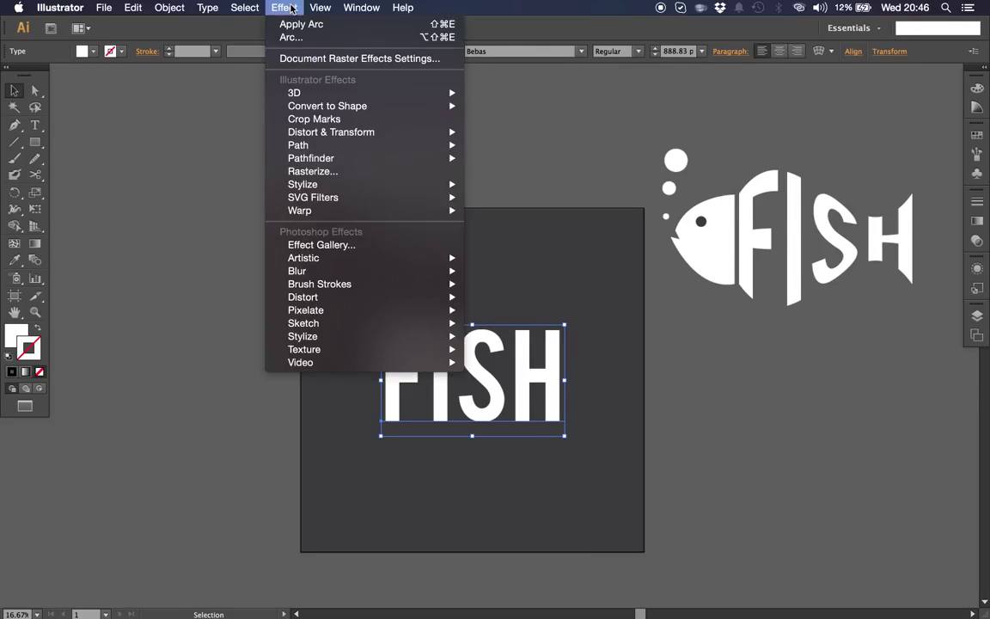
{"action": "mouse_move", "coordinate": [318, 217]}
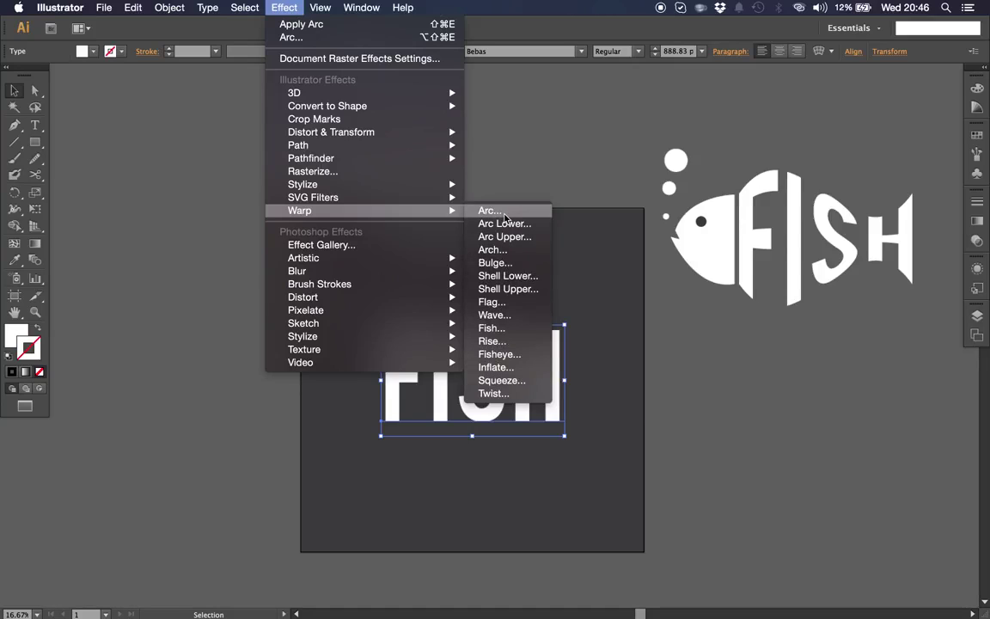
{"action": "left_click", "coordinate": [505, 214]}
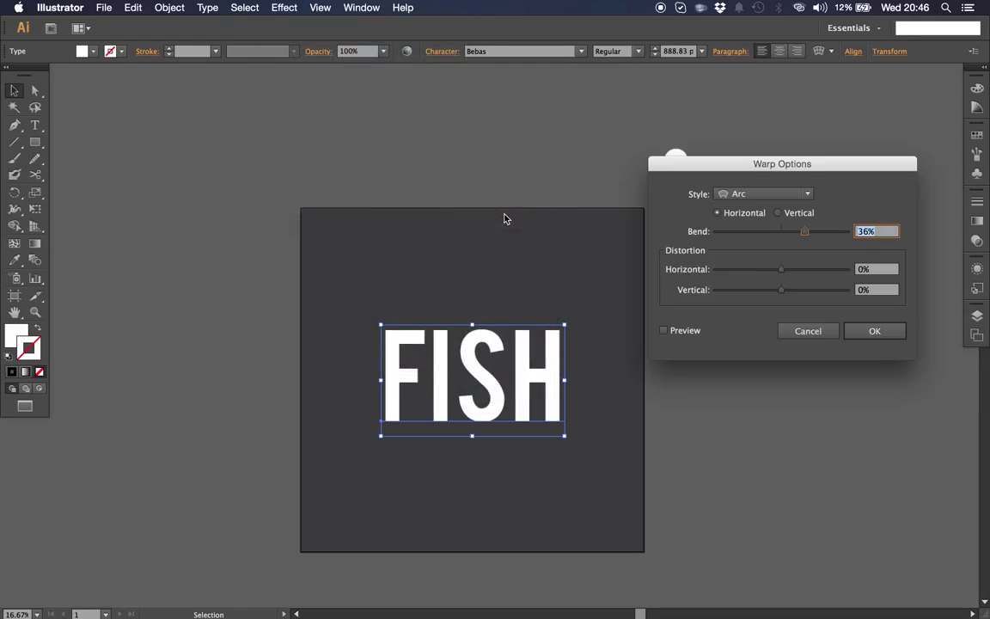
{"action": "left_click", "coordinate": [664, 331]}
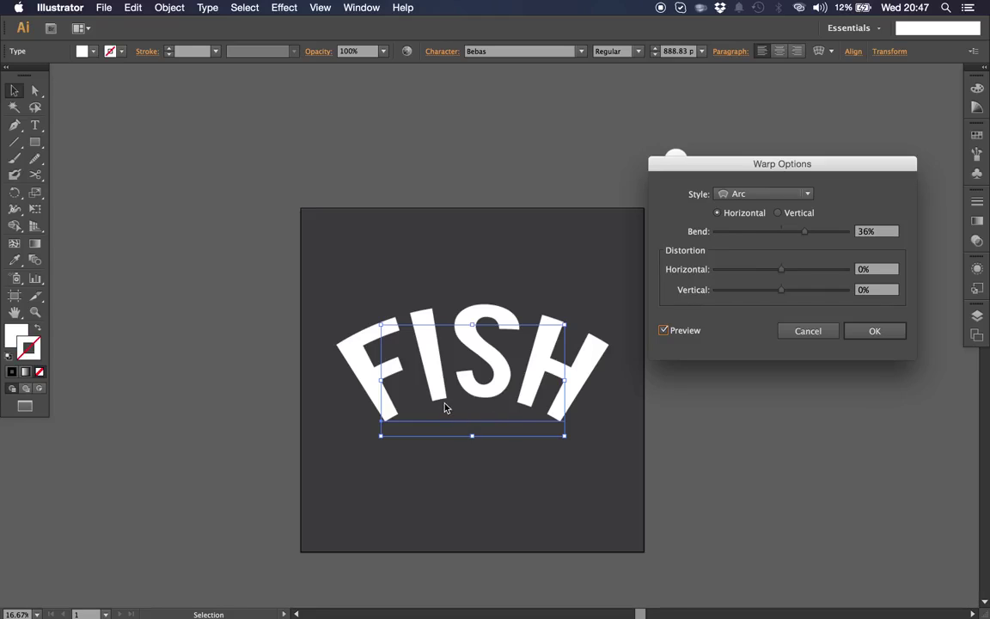
Step: Switch the warp to a vertical Fish style at 36% bend
{"action": "left_click", "coordinate": [797, 217]}
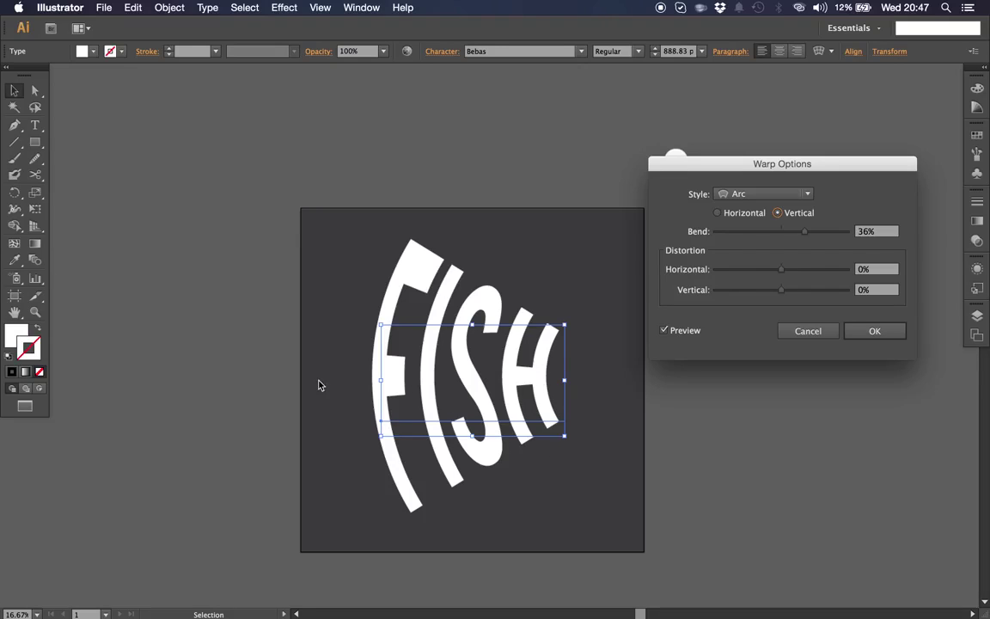
{"action": "left_click", "coordinate": [759, 195]}
{"action": "left_click", "coordinate": [748, 350]}
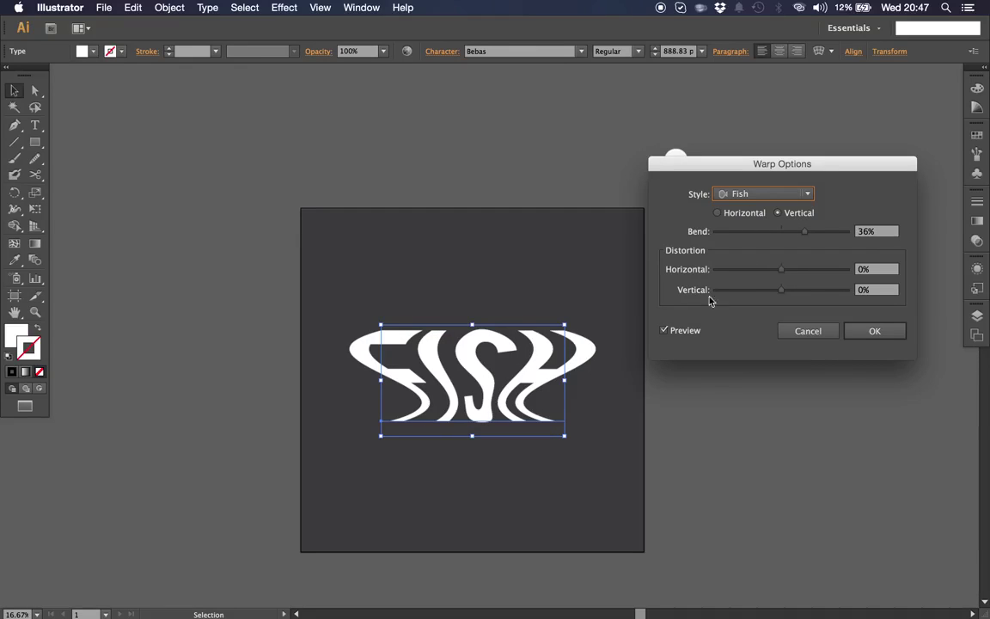
Step: Make the Fish warp horizontal and try different horizontal and vertical distortion values
{"action": "left_click", "coordinate": [675, 331]}
{"action": "left_click", "coordinate": [719, 213]}
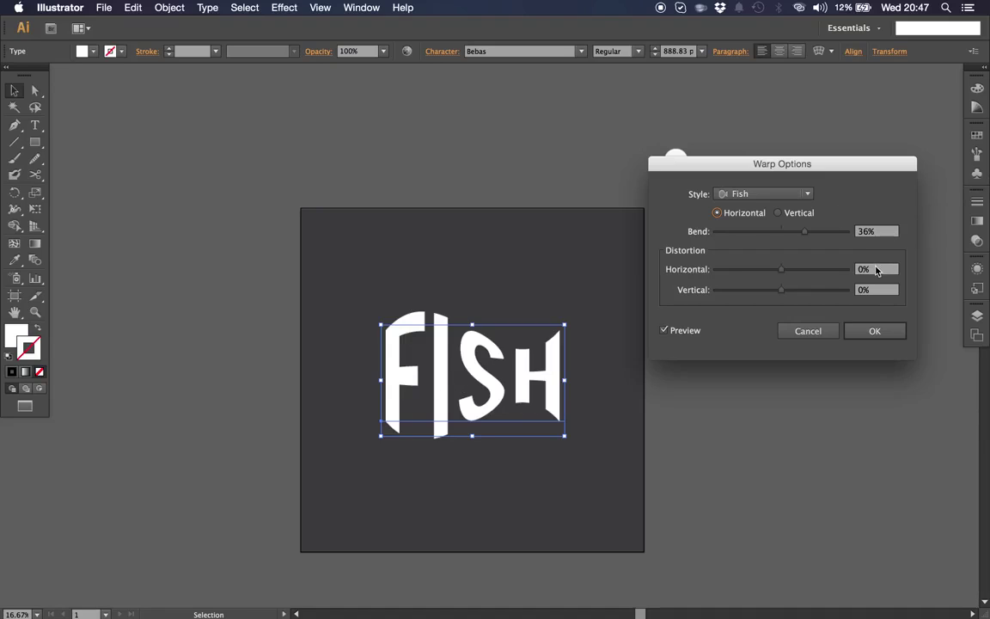
{"action": "left_click", "coordinate": [746, 270]}
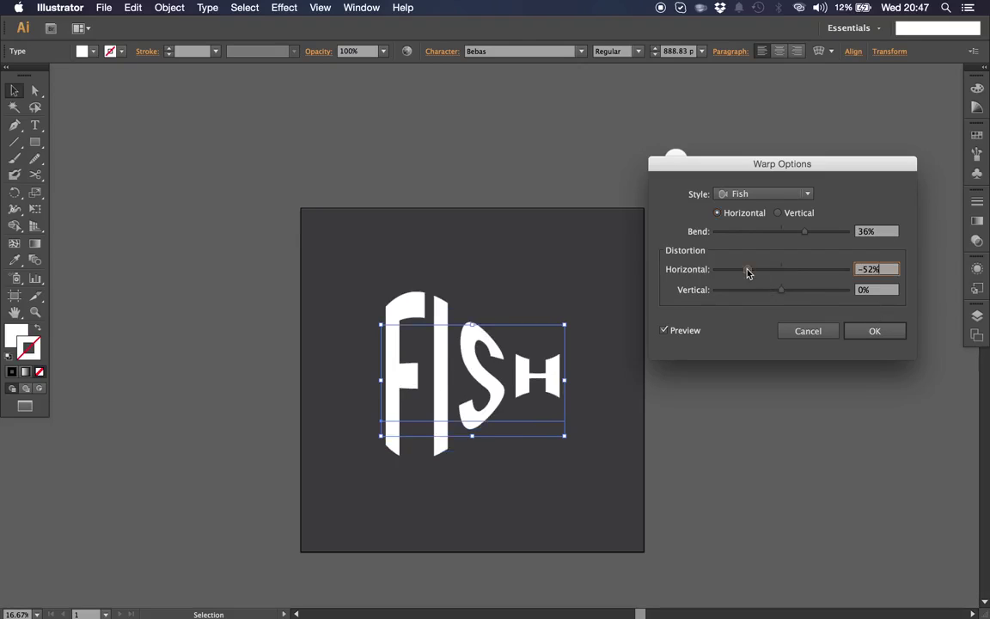
{"action": "left_click", "coordinate": [824, 271]}
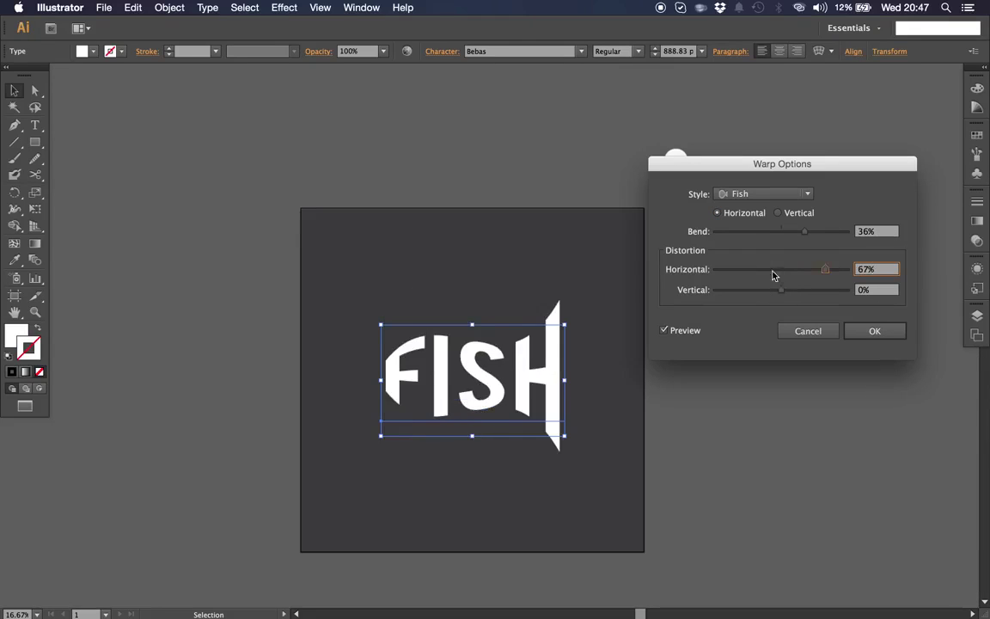
{"action": "left_click", "coordinate": [764, 272]}
{"action": "left_click", "coordinate": [812, 272]}
{"action": "left_click", "coordinate": [742, 290]}
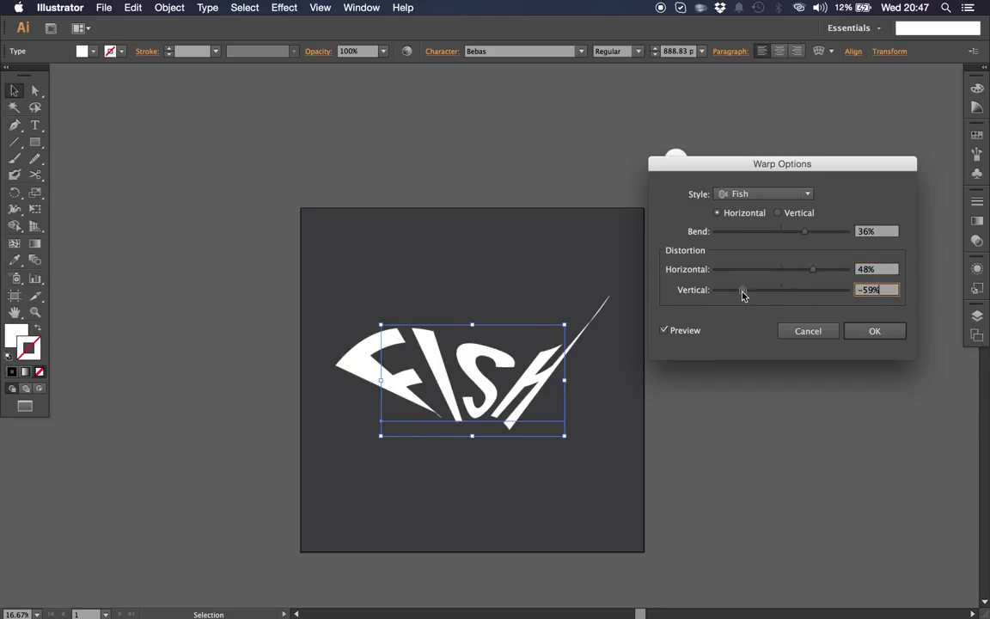
{"action": "left_click", "coordinate": [764, 290]}
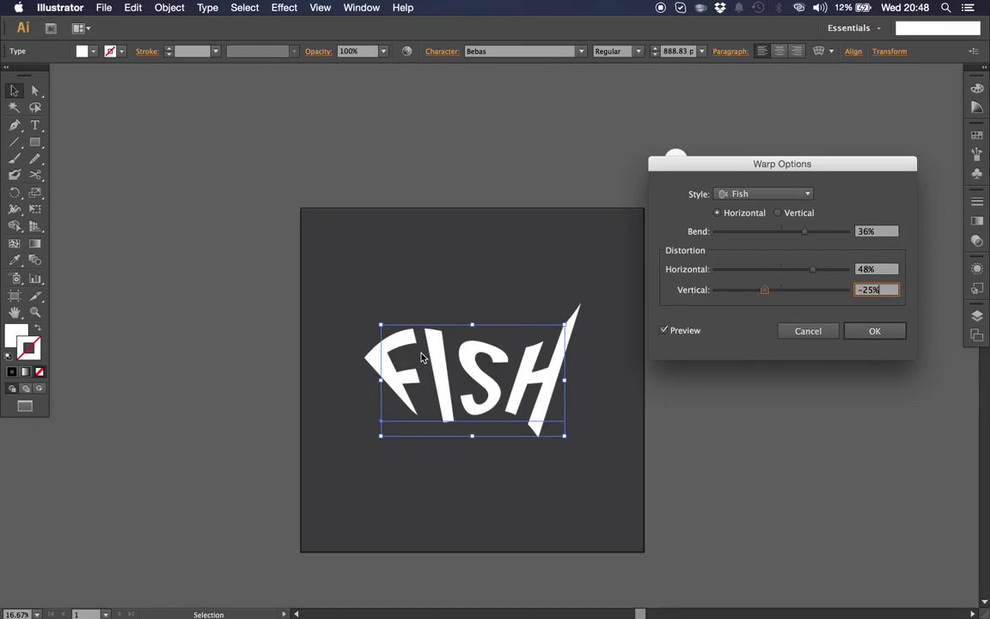
Step: Reset both distortions to 0% and apply the 36% horizontal Fish warp
{"action": "left_click_drag", "start_coordinate": [764, 290], "coordinate": [780, 290]}
{"action": "left_click", "coordinate": [783, 270]}
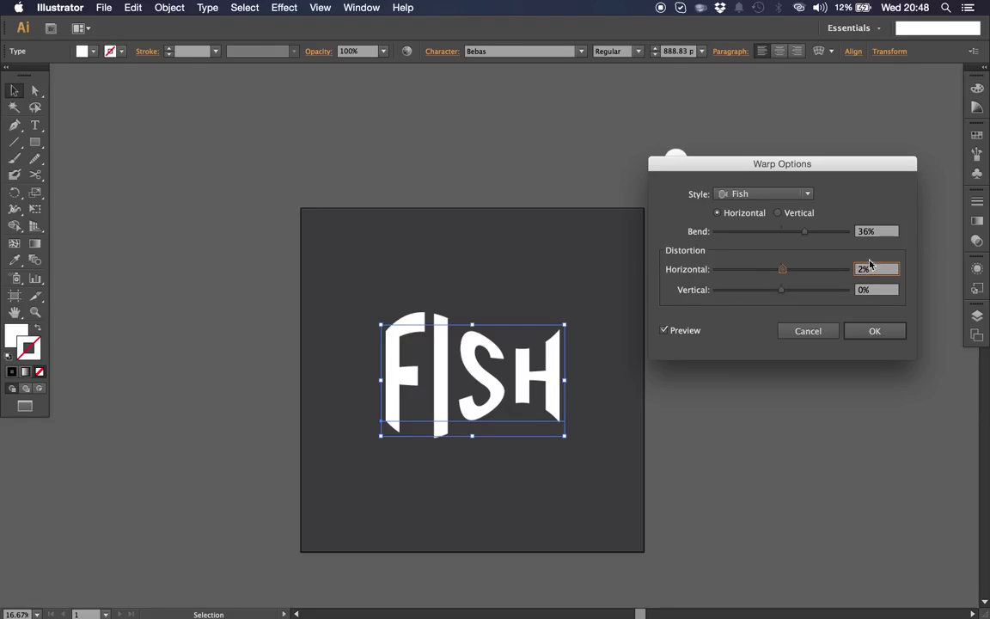
{"action": "type", "text": "0"}
{"action": "left_click", "coordinate": [880, 331]}
{"action": "left_click", "coordinate": [730, 389]}
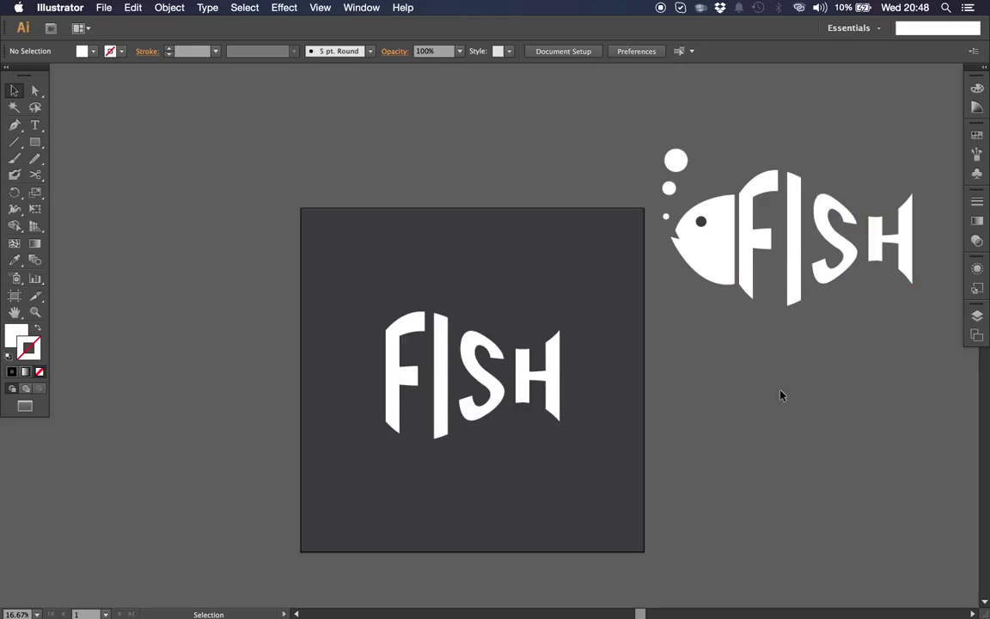
Step: Reselect the warped FISH text after undoing an accidental resize
{"action": "left_click", "coordinate": [505, 388]}
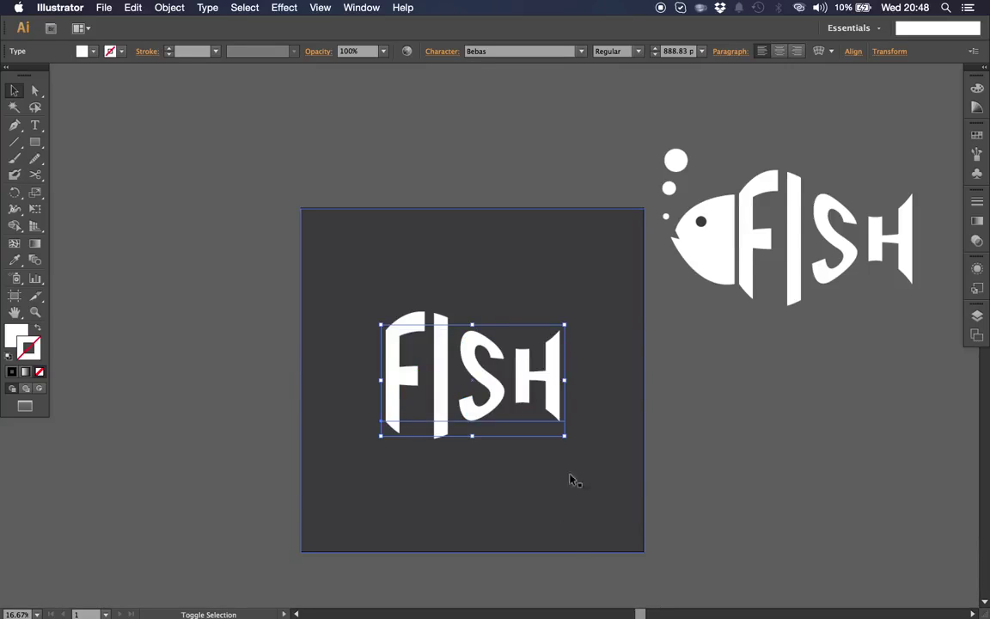
{"action": "left_click_drag", "start_coordinate": [564, 437], "coordinate": [703, 554]}
{"action": "key", "text": "ctrl+z"}
{"action": "left_click", "coordinate": [350, 478]}
{"action": "left_click", "coordinate": [440, 378]}
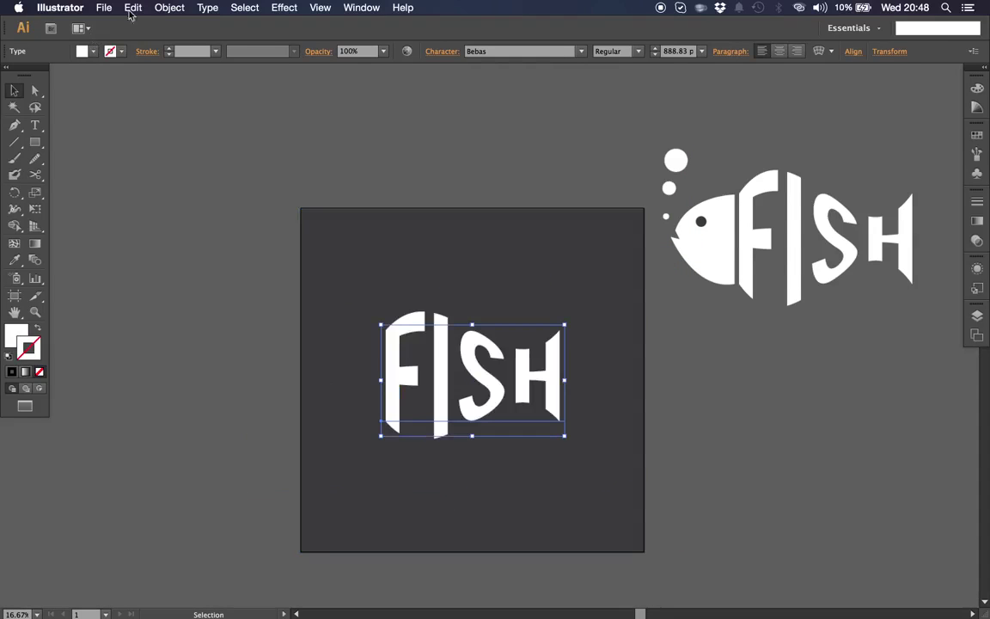
Step: Expand the warped text into outline shapes with Object > Expand Appearance, then start enlarging it
{"action": "left_click", "coordinate": [169, 8]}
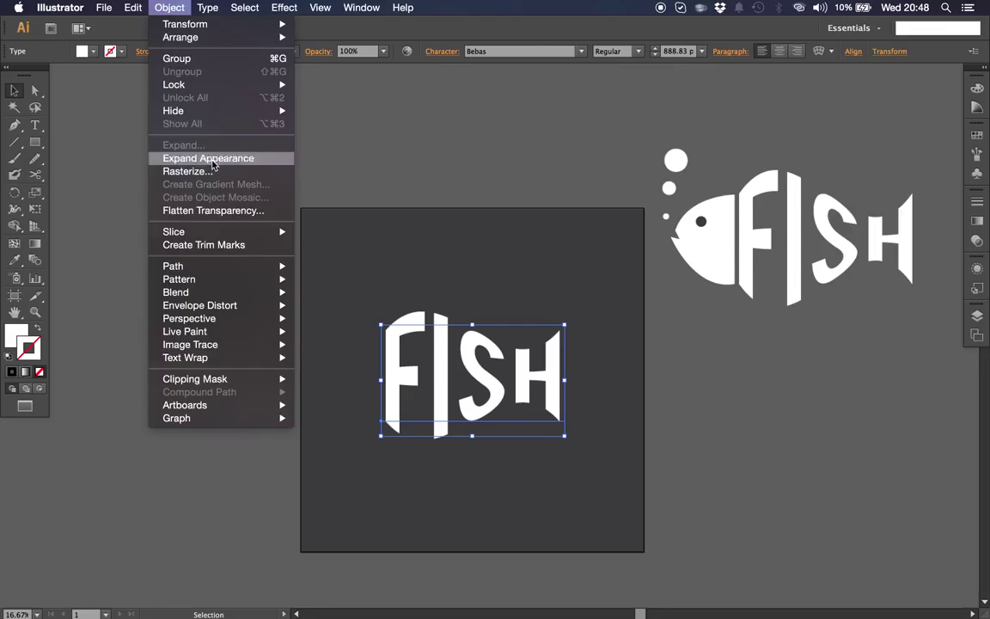
{"action": "left_click", "coordinate": [212, 162]}
{"action": "left_click", "coordinate": [169, 7]}
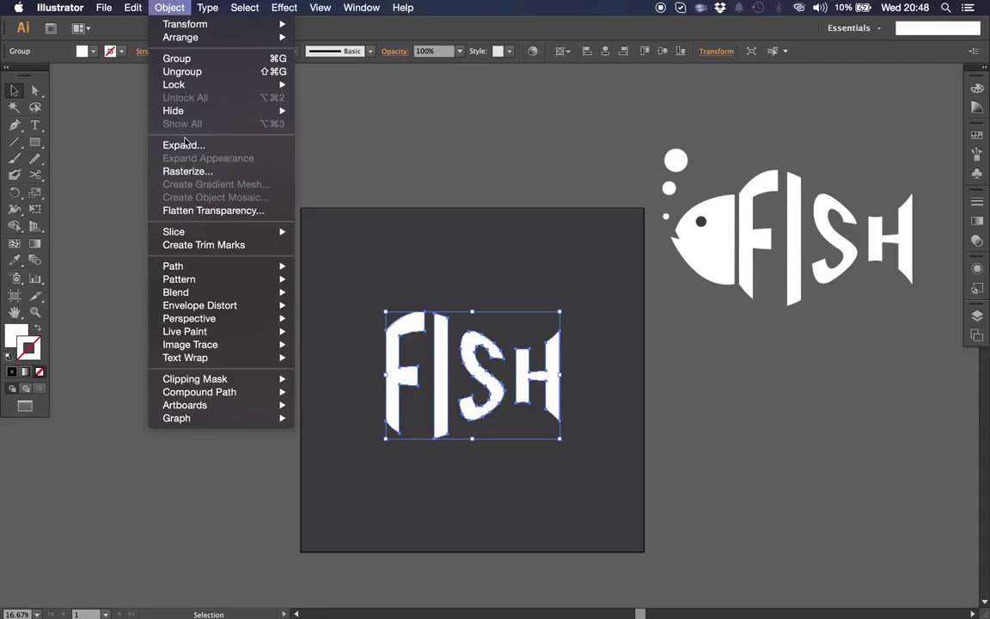
{"action": "left_click", "coordinate": [172, 127]}
{"action": "left_click", "coordinate": [170, 8]}
{"action": "left_click", "coordinate": [194, 148]}
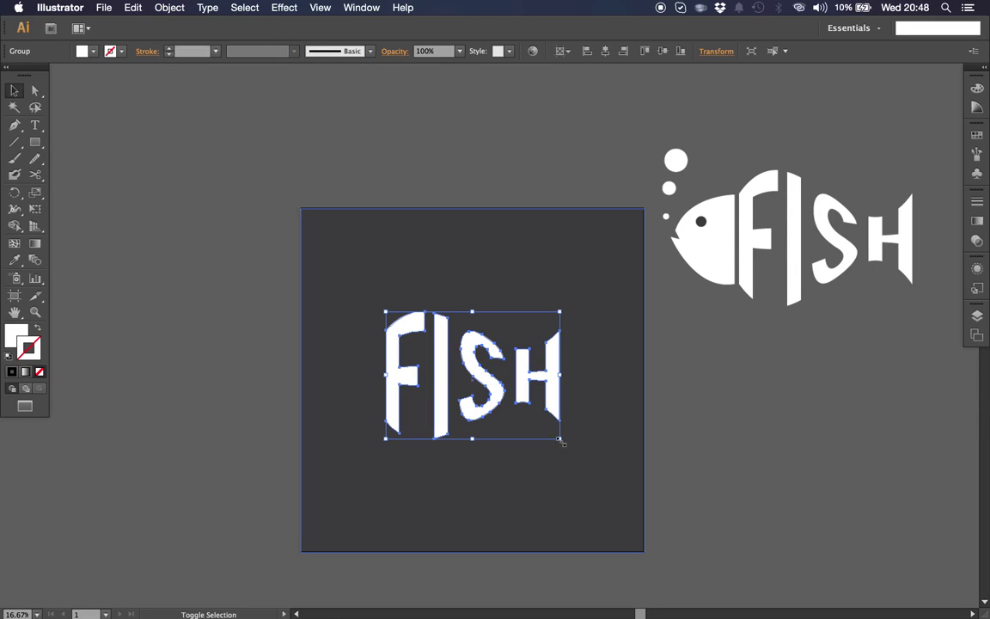
{"action": "left_click_drag", "start_coordinate": [559, 438], "coordinate": [589, 459]}
Step: Inside the FISH group, move the H out, return it beside the S, and reselect the group
{"action": "left_click", "coordinate": [592, 404]}
{"action": "double_click", "coordinate": [579, 391]}
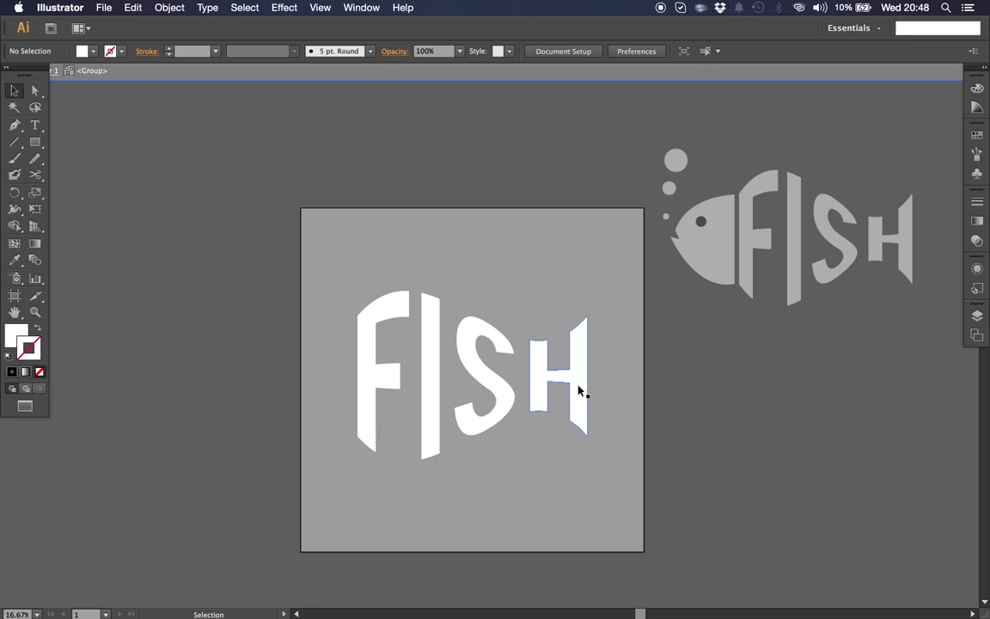
{"action": "left_click", "coordinate": [579, 390]}
{"action": "left_click_drag", "start_coordinate": [579, 390], "coordinate": [651, 396]}
{"action": "double_click", "coordinate": [750, 411]}
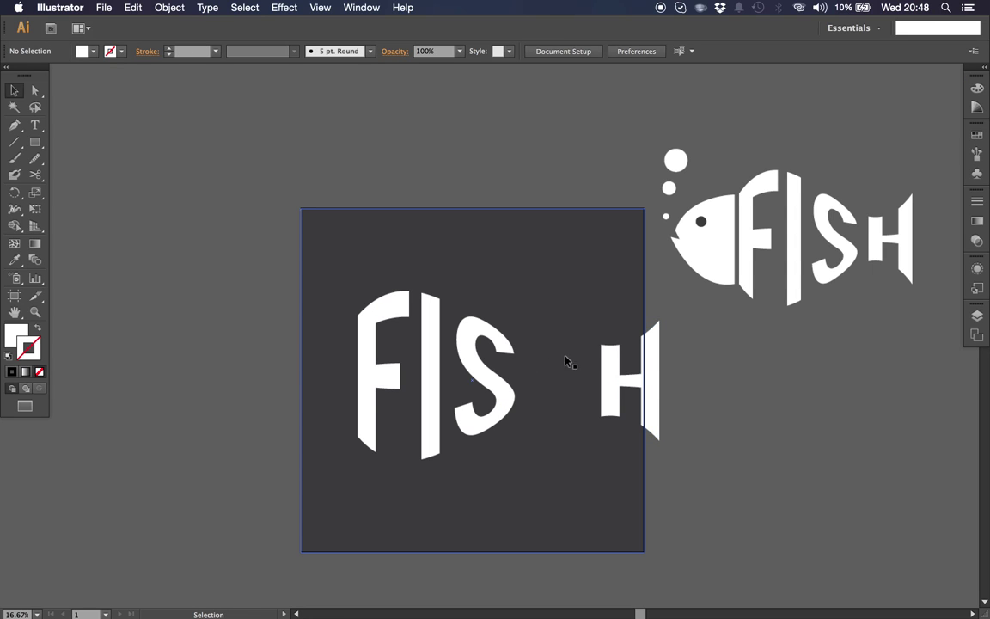
{"action": "double_click", "coordinate": [589, 411]}
{"action": "left_click_drag", "start_coordinate": [593, 409], "coordinate": [523, 404]}
{"action": "double_click", "coordinate": [707, 369]}
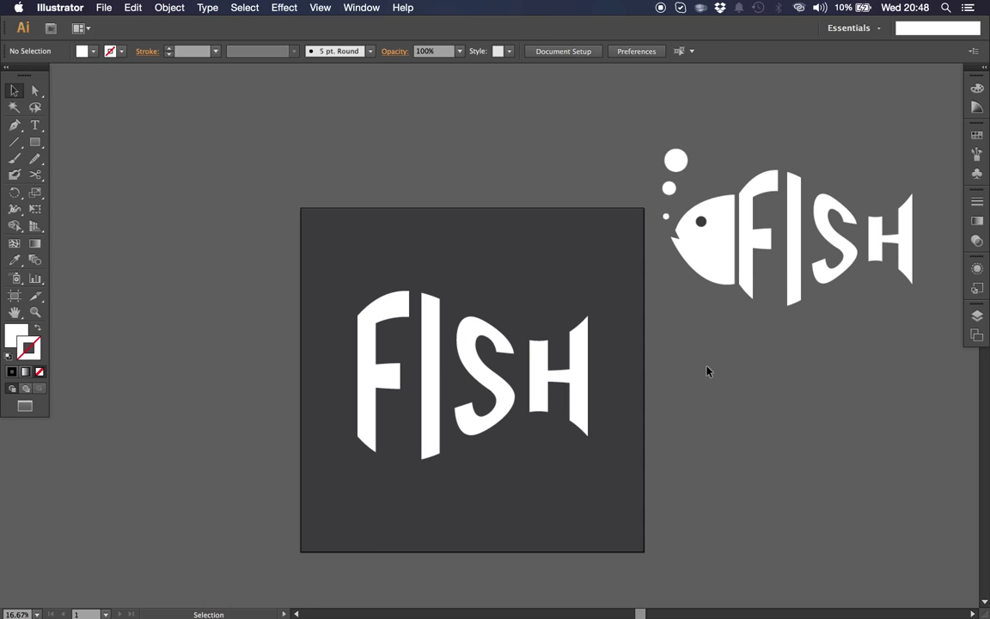
{"action": "left_click", "coordinate": [507, 372]}
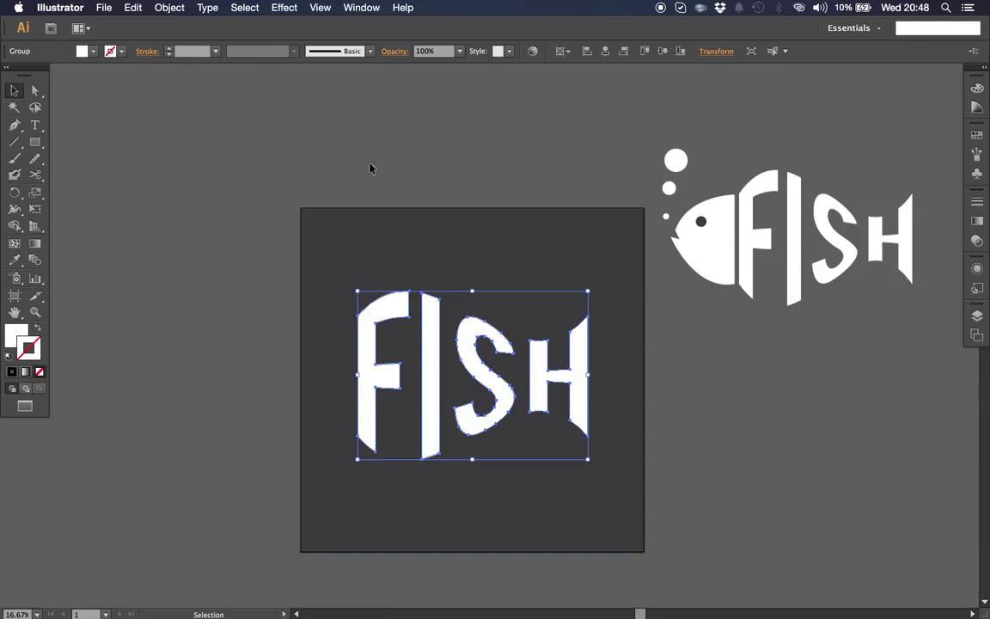
{"action": "left_click", "coordinate": [669, 189]}
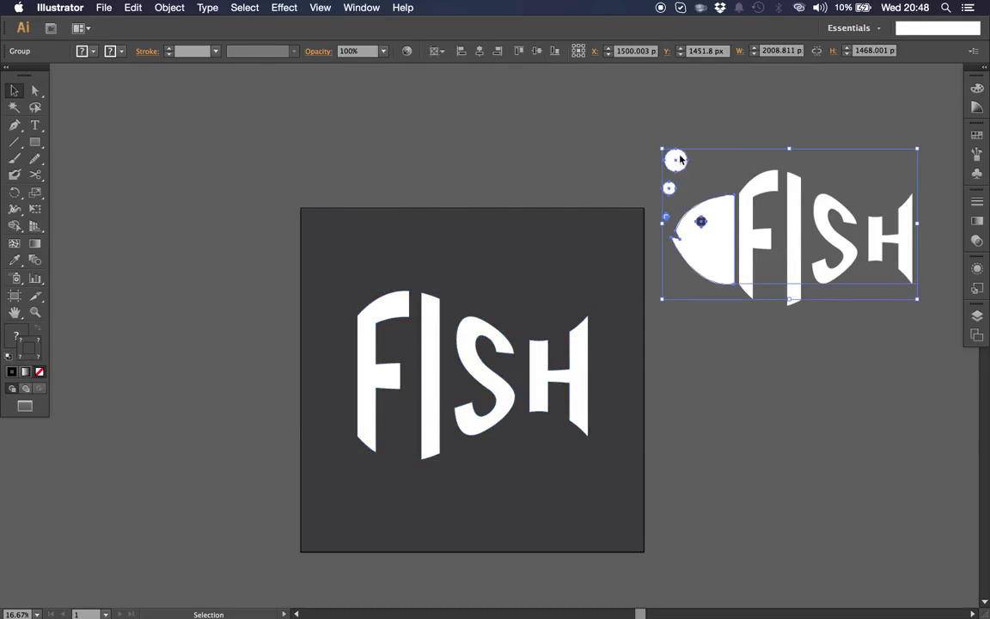
{"action": "left_click", "coordinate": [627, 164]}
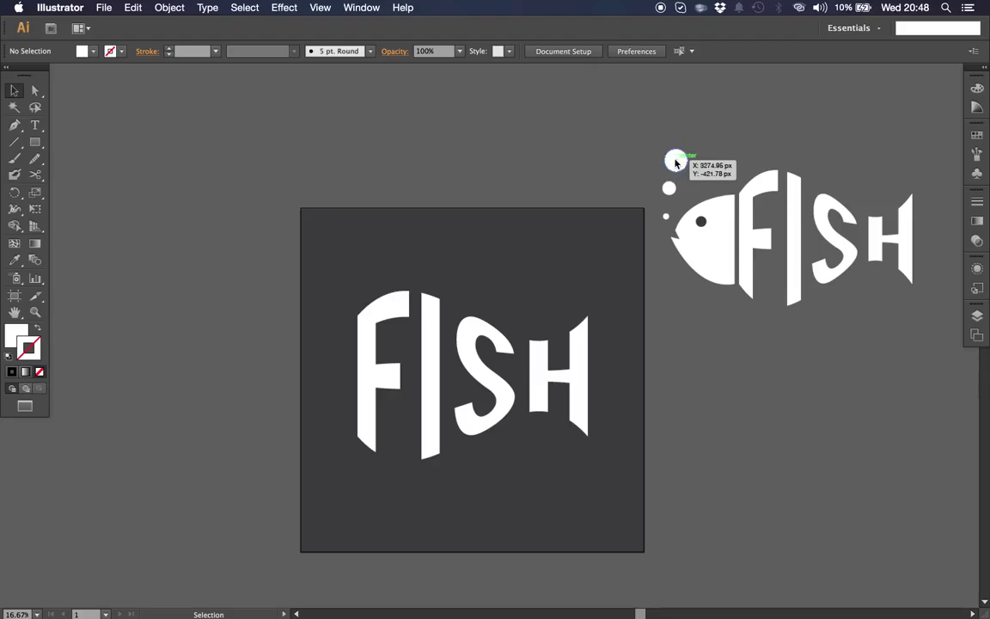